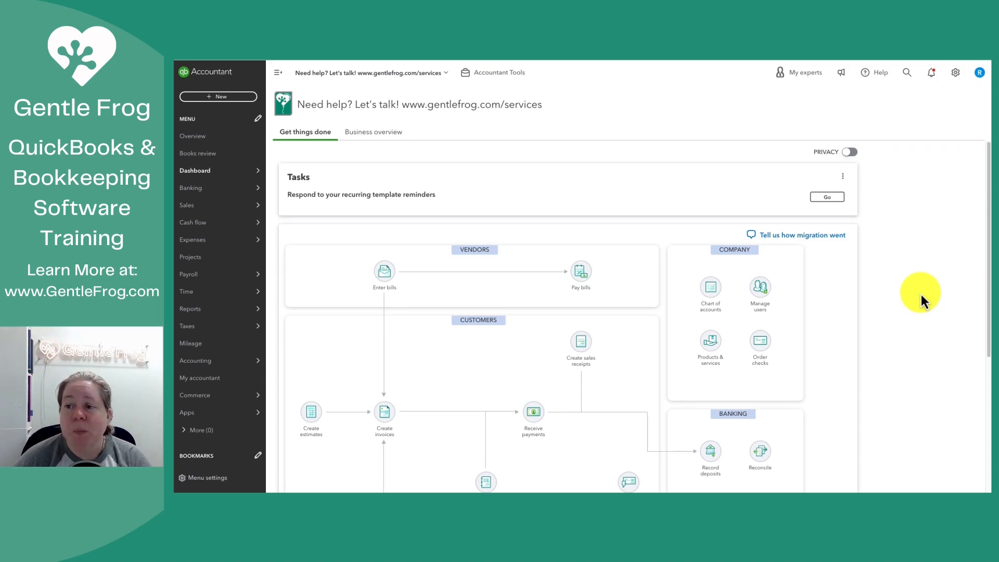
Open the company's chart of accounts and start a new account.
click(956, 74)
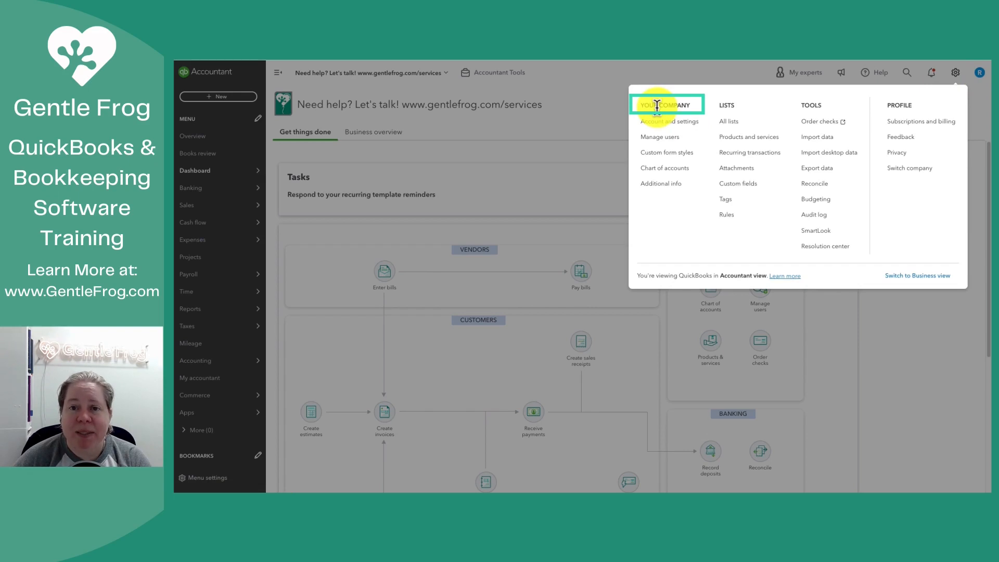
click(665, 171)
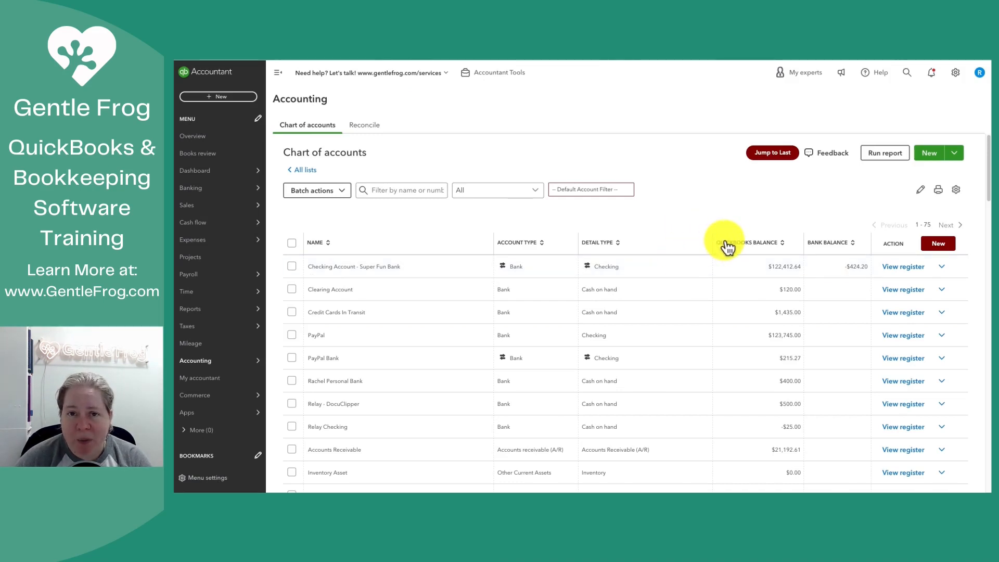
click(929, 153)
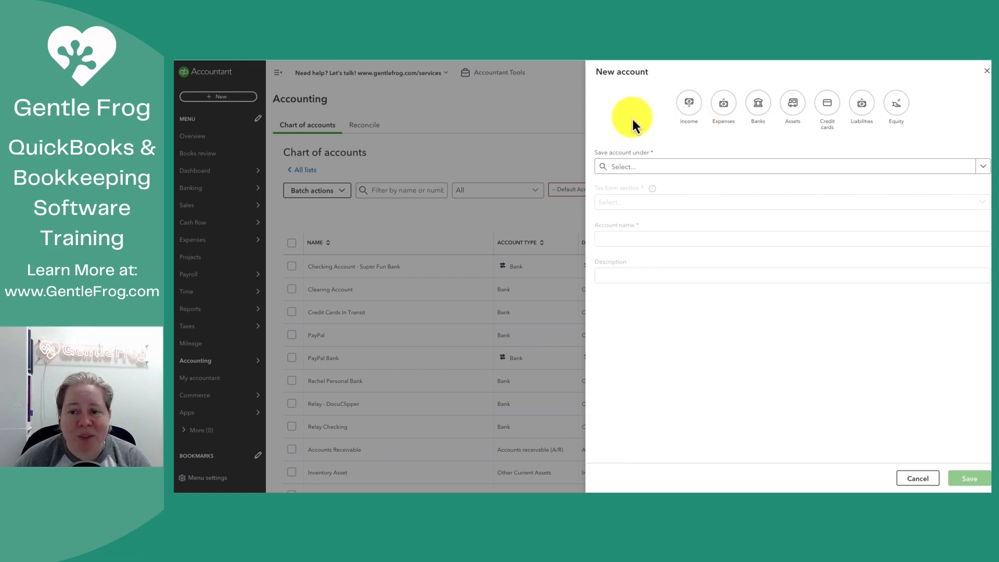
Set up an Income account saved under Income with tax form section Discounts/Refunds Given, and name it Income Demo.
click(686, 110)
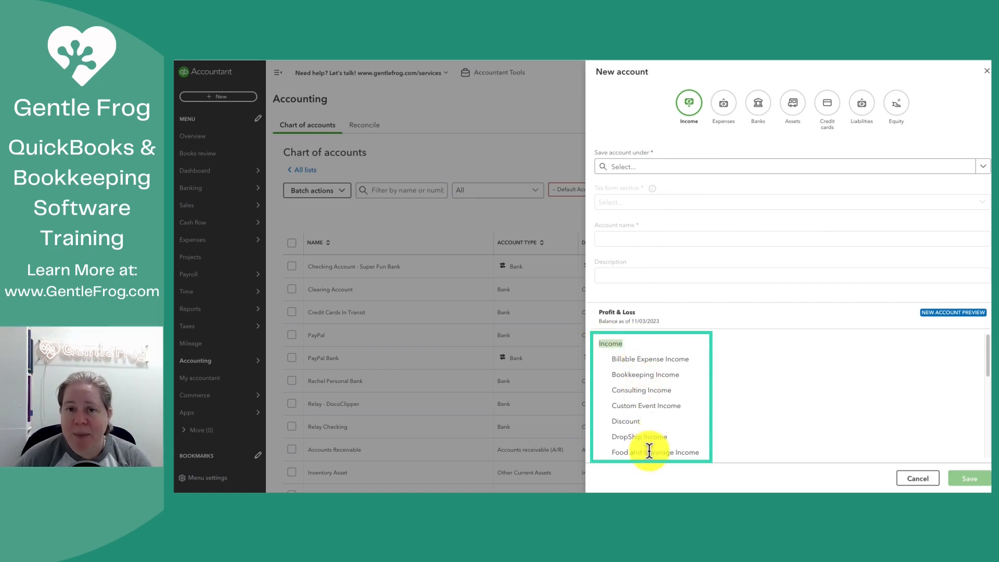
click(646, 172)
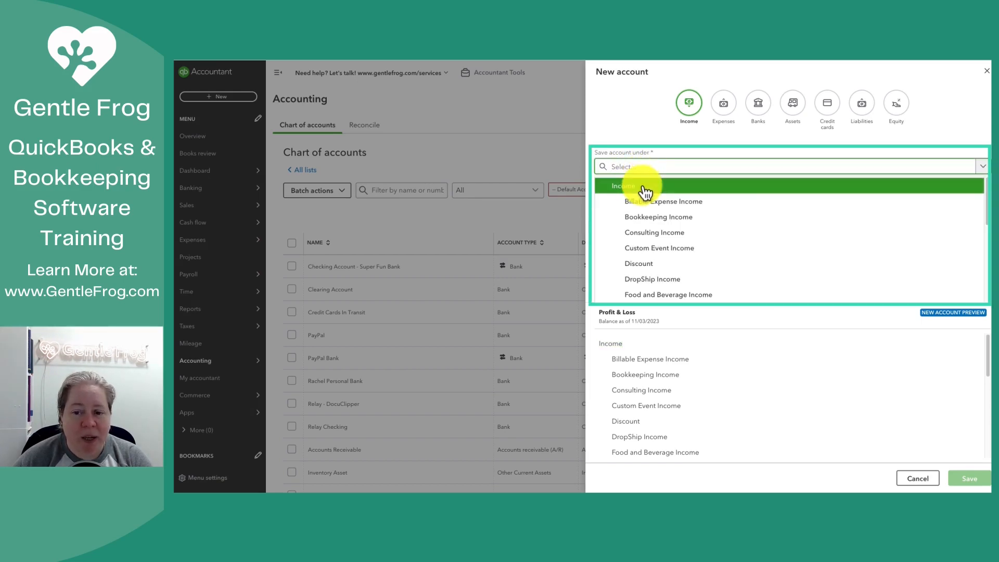
click(645, 192)
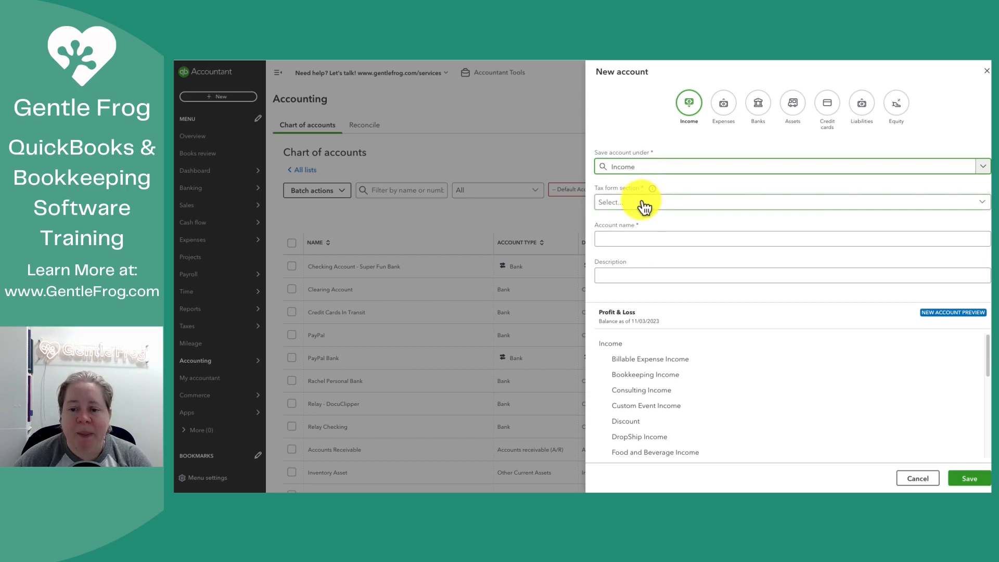
click(644, 204)
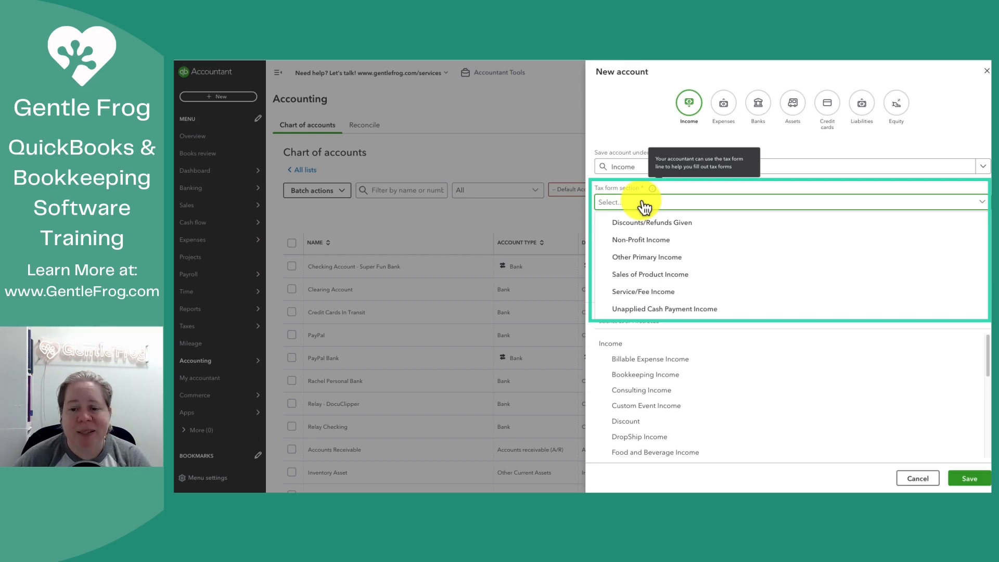
click(659, 223)
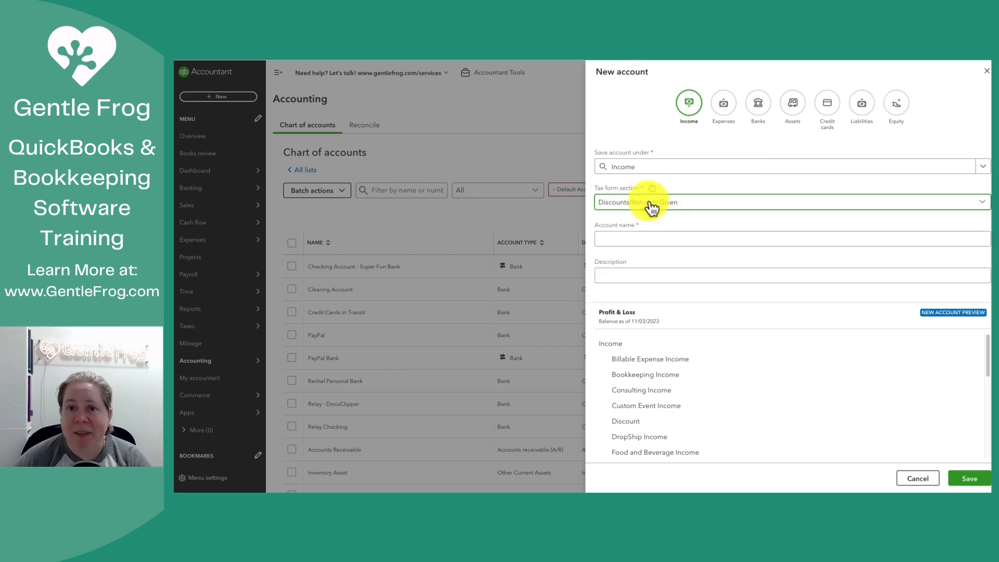
click(650, 203)
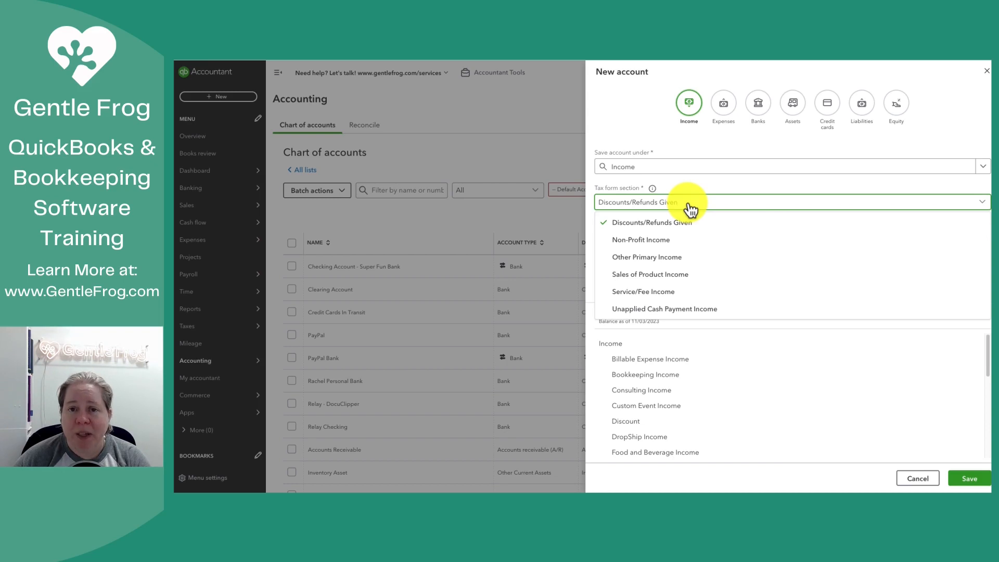
click(690, 208)
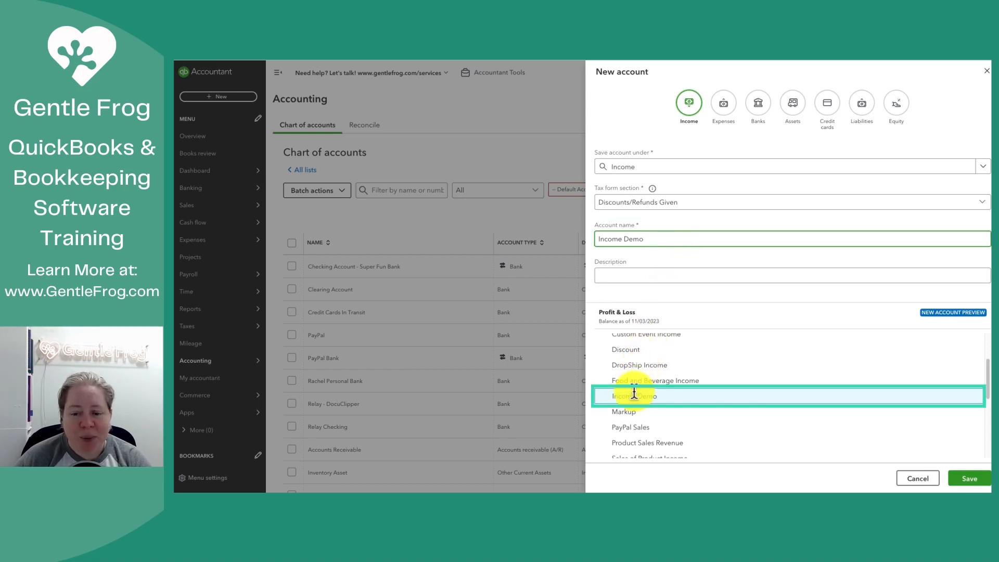
Check where Income Demo falls in the Profit & Loss preview, and make it a subaccount of Bookkeeping Income.
scroll(634, 392, up, 2)
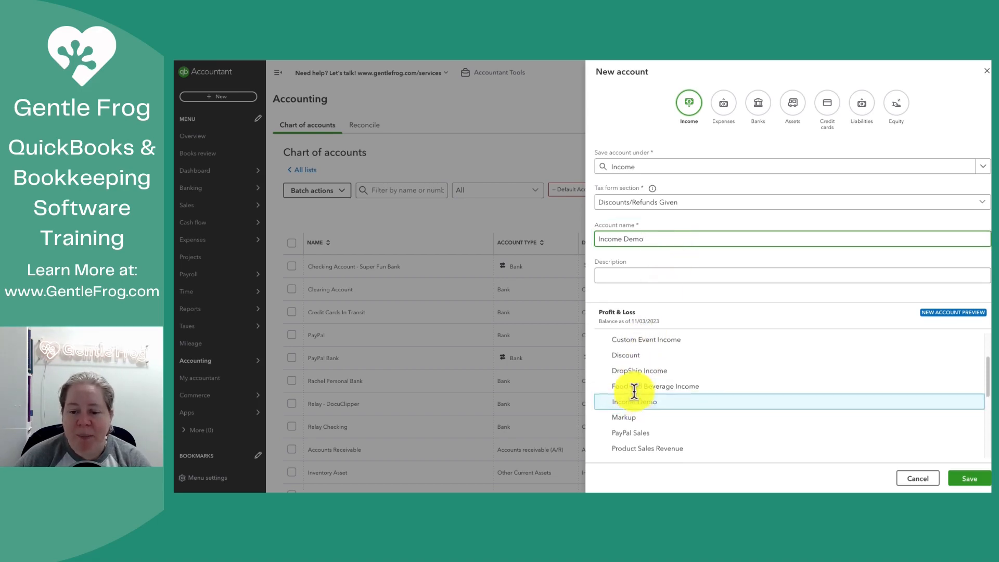
scroll(634, 392, up, 1)
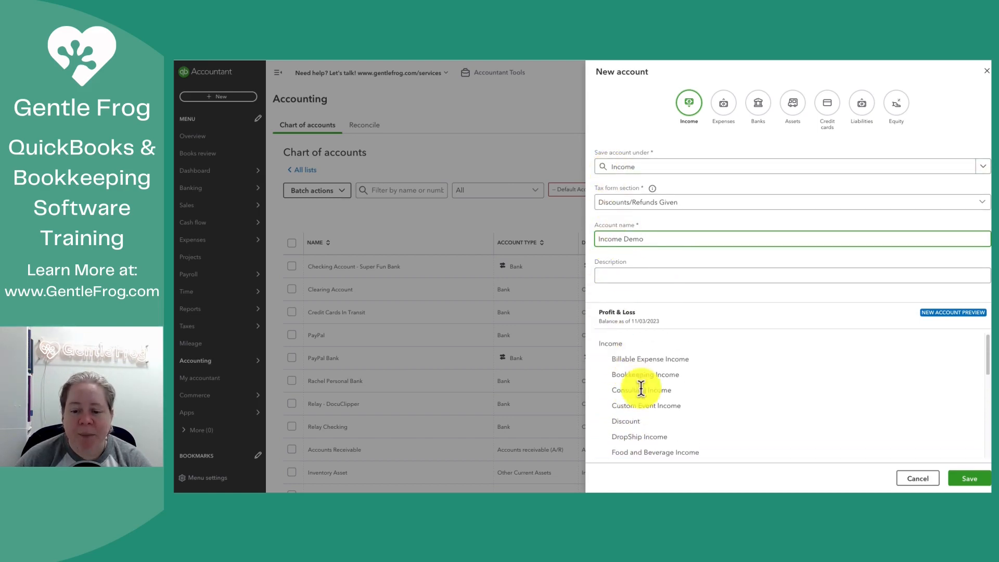
scroll(641, 388, down, 4)
scroll(641, 387, up, 1)
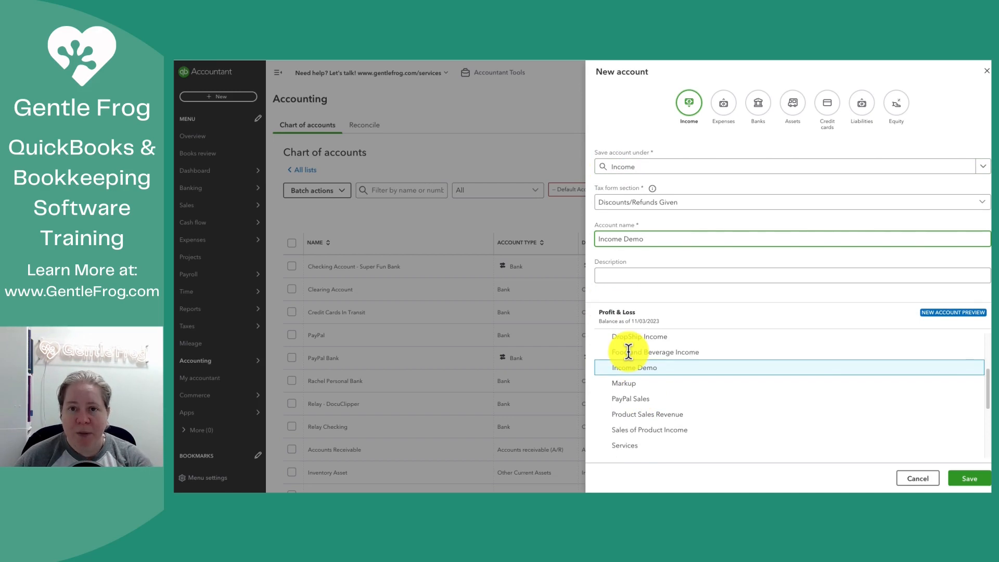
scroll(628, 351, up, 4)
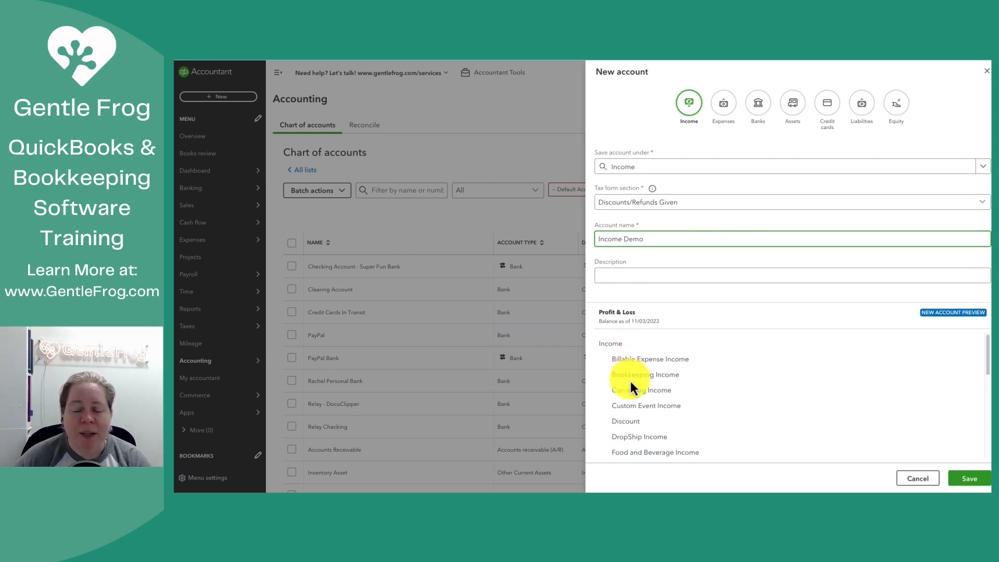
click(643, 173)
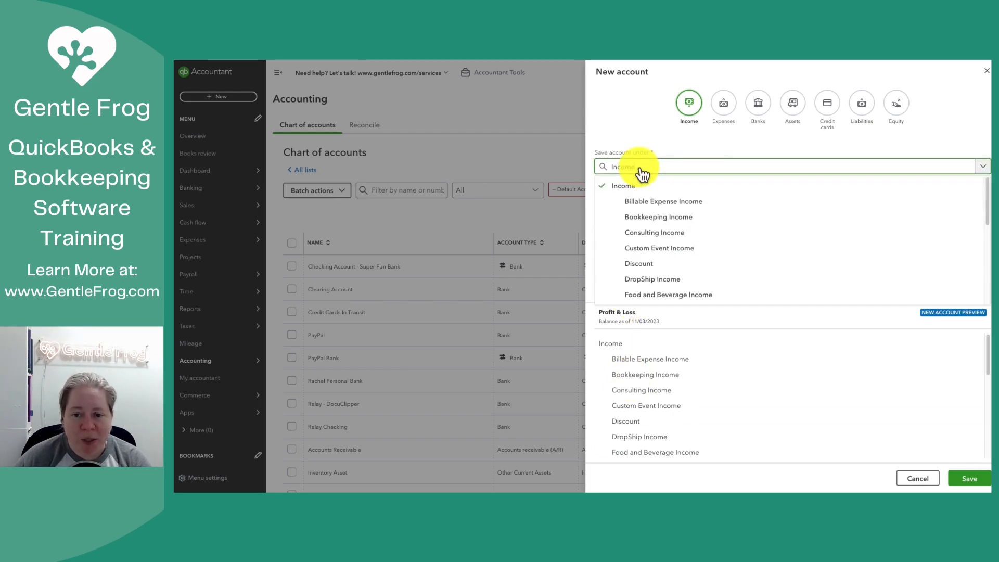
click(656, 218)
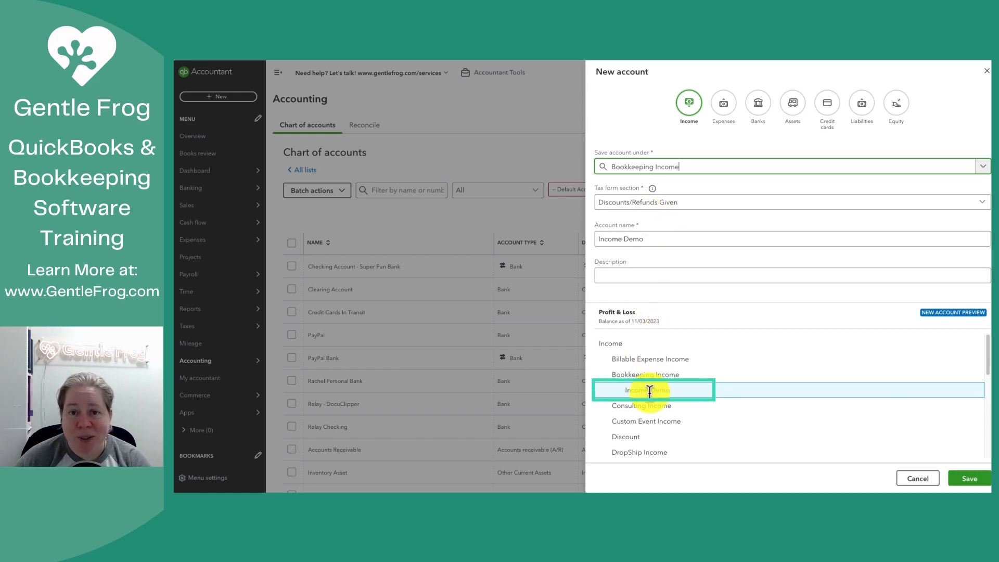
Add the description "Description Here" to the new account and save it.
click(666, 278)
text(Description Here)
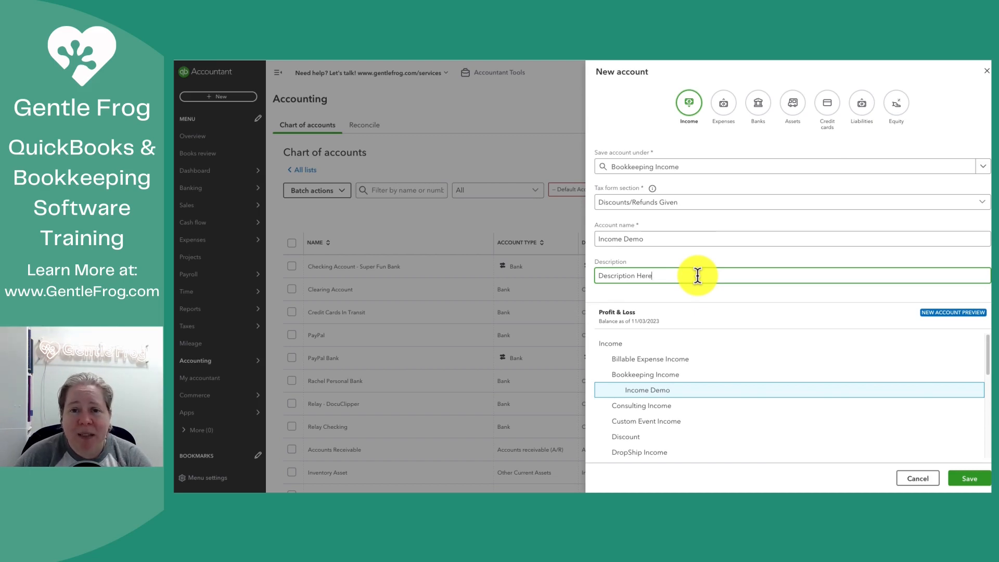
click(968, 481)
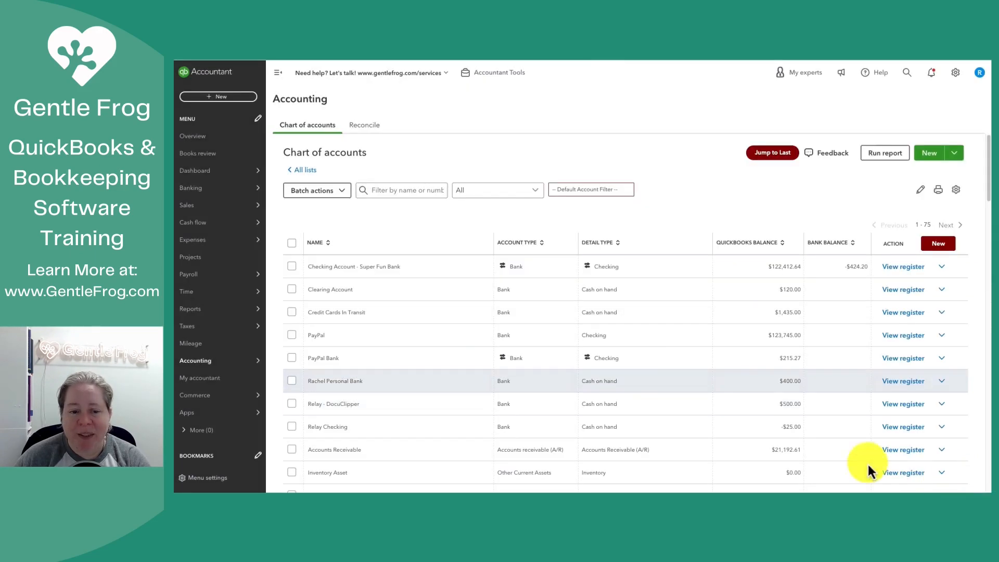
Find the Income Demo account under Bookkeeping Income in the chart of accounts and open it for editing.
scroll(351, 380, down, 10)
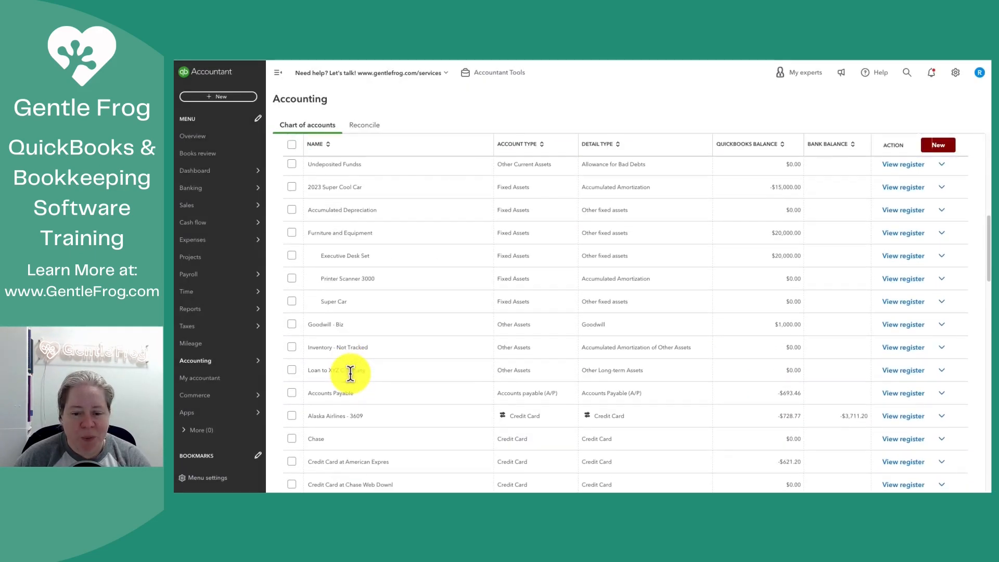
scroll(350, 374, down, 8)
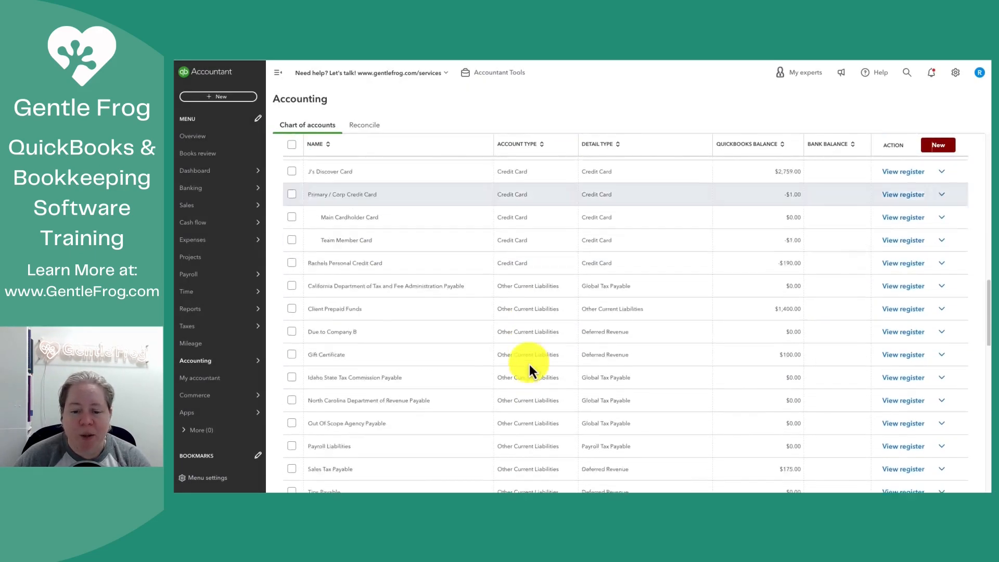
scroll(529, 364, down, 8)
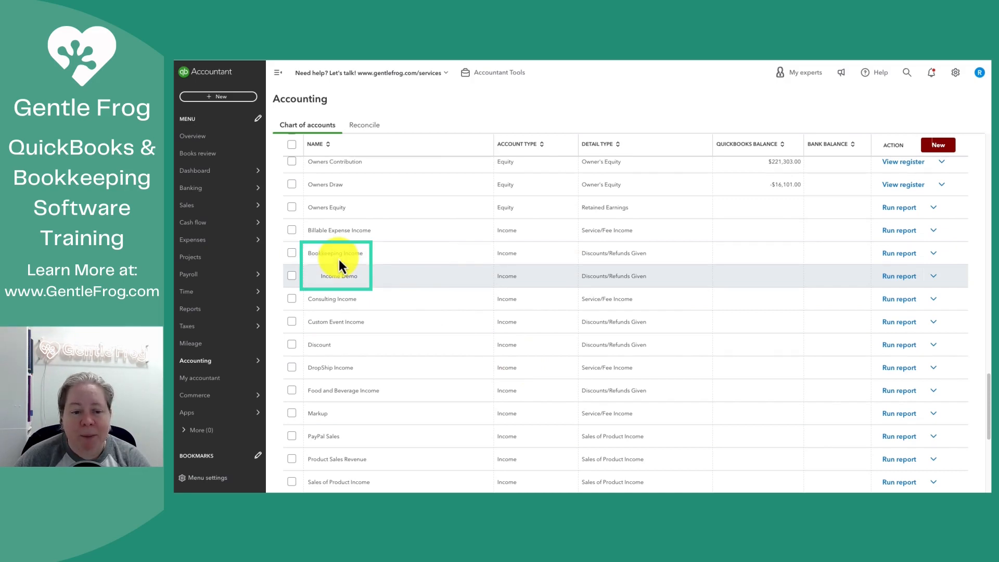
click(935, 278)
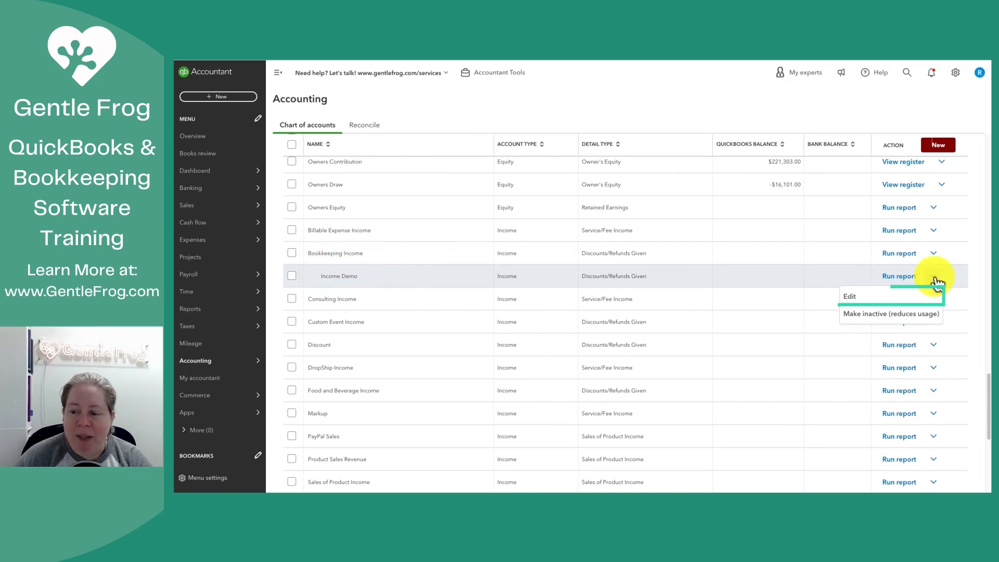
click(867, 297)
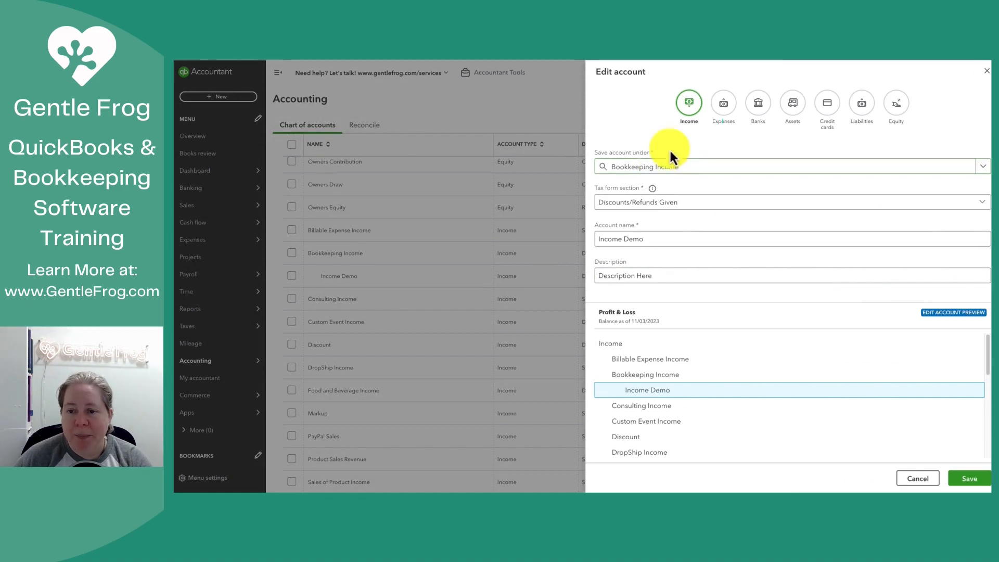
Change the account to the Expenses type, review the available expense categories, and save it under Cost of Goods Sold.
click(722, 107)
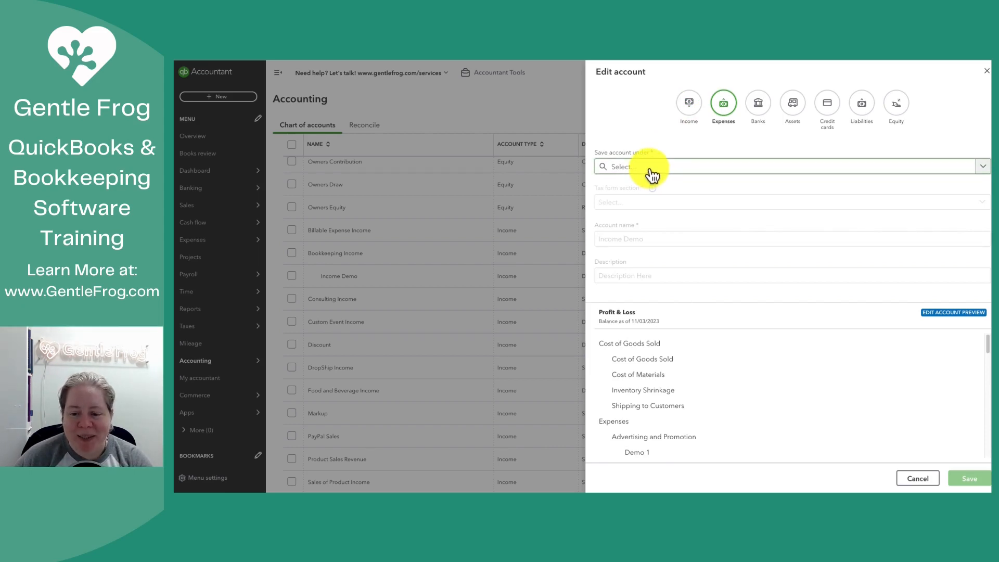
click(652, 167)
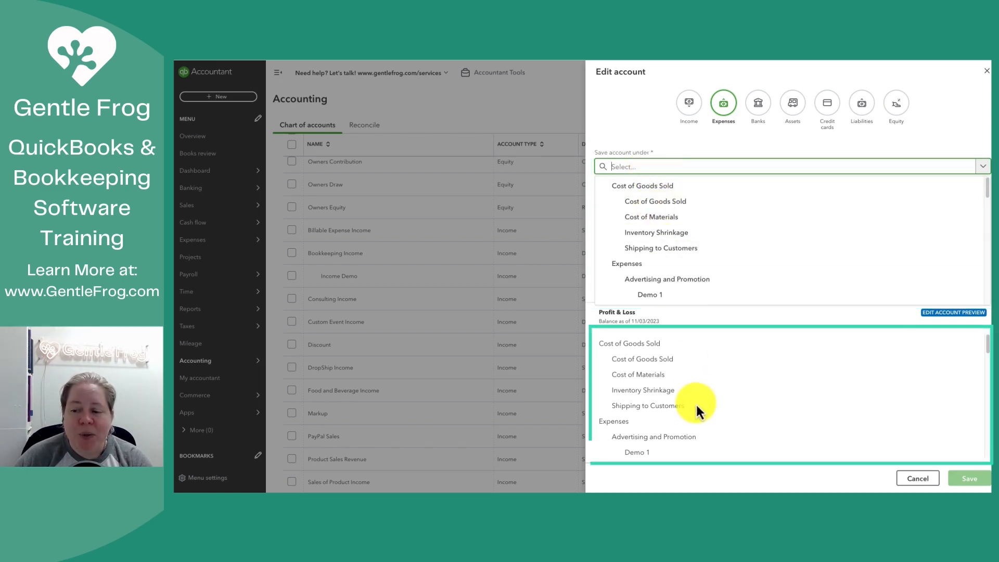
scroll(695, 403, down, 1)
scroll(695, 403, down, 2)
scroll(695, 402, up, 4)
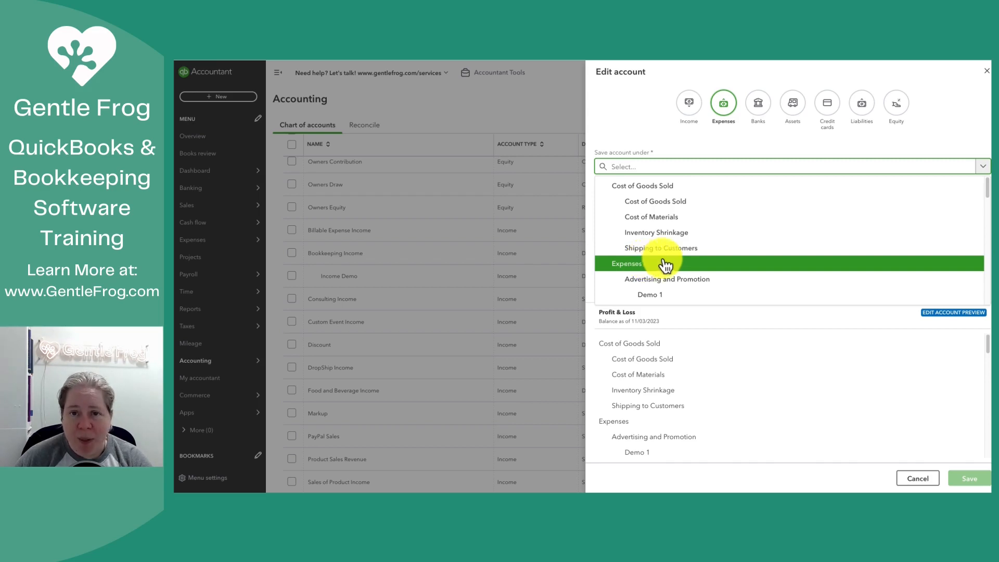
scroll(697, 265, down, 10)
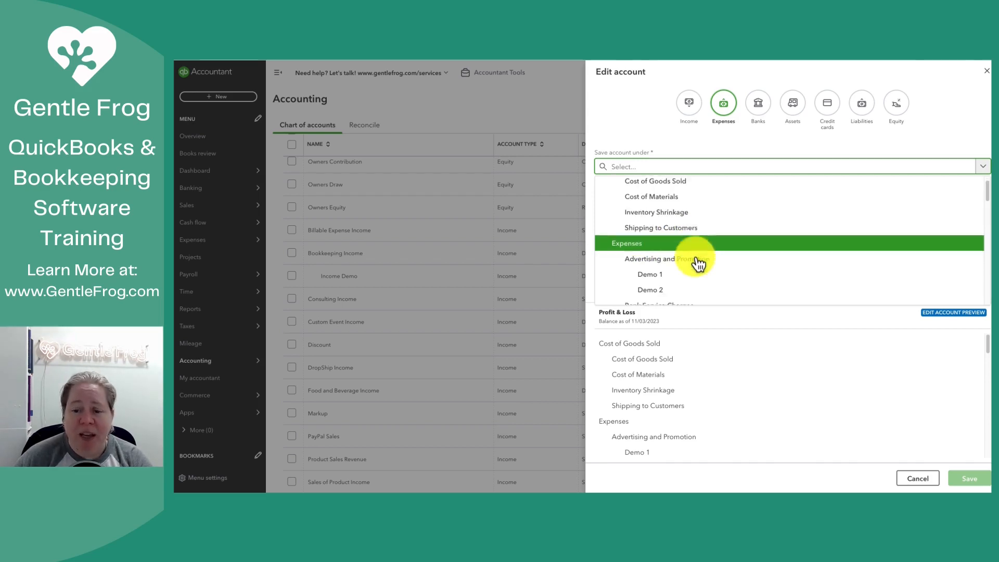
scroll(697, 264, down, 3)
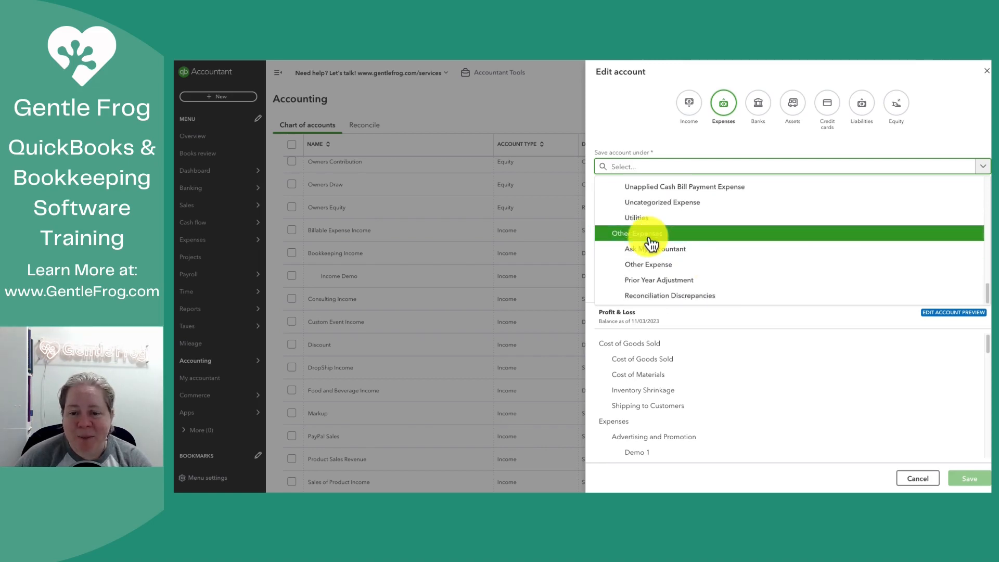
scroll(651, 242, up, 15)
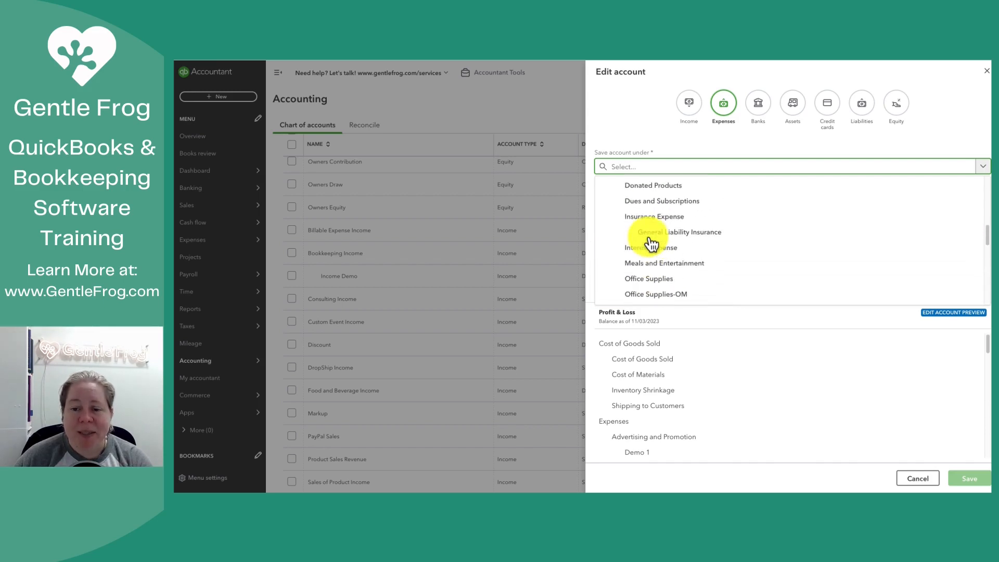
scroll(658, 218, up, 1)
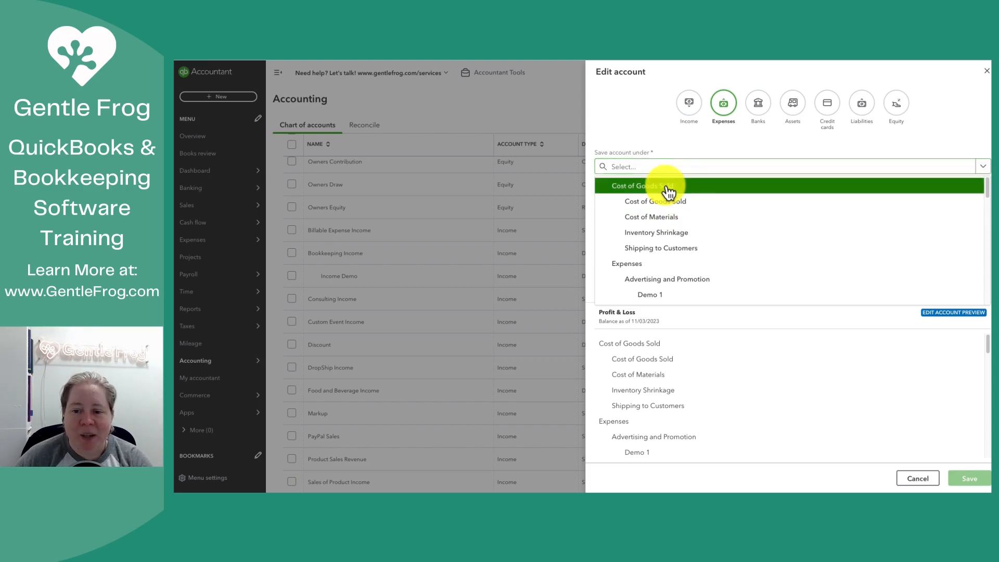
click(666, 192)
Set the tax form section to Cost of labor - COS and rename the account COGS Demo.
click(641, 207)
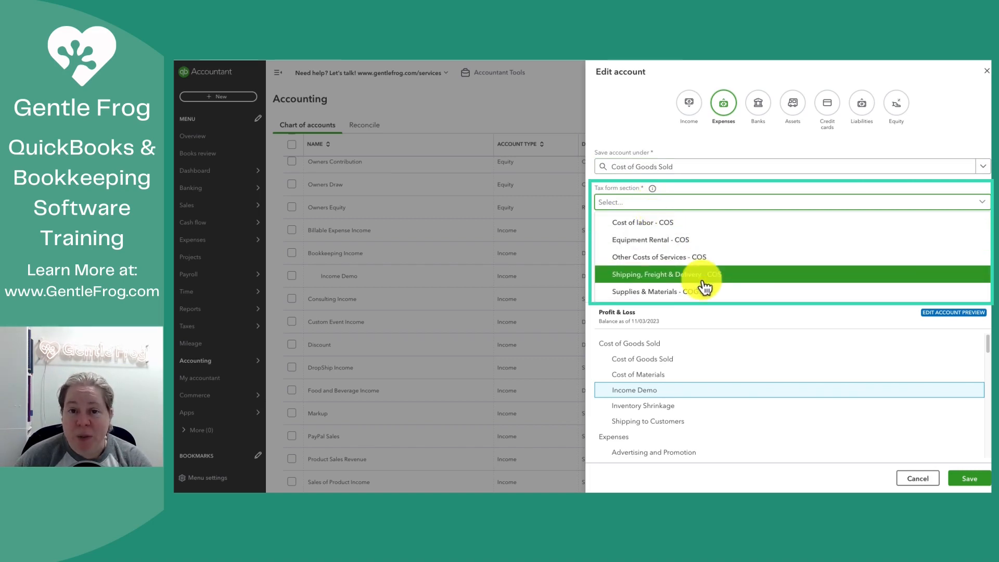
click(682, 225)
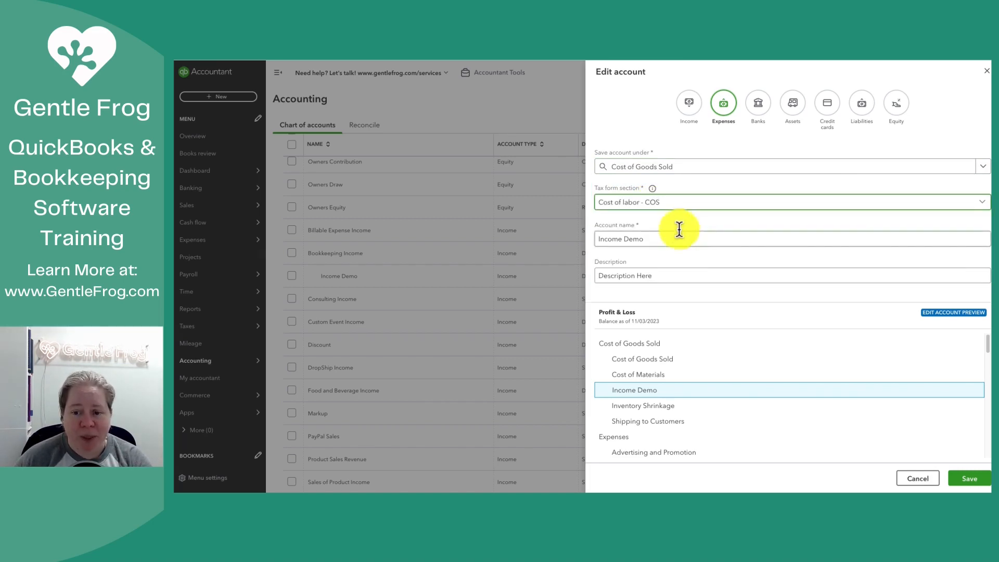
click(676, 237)
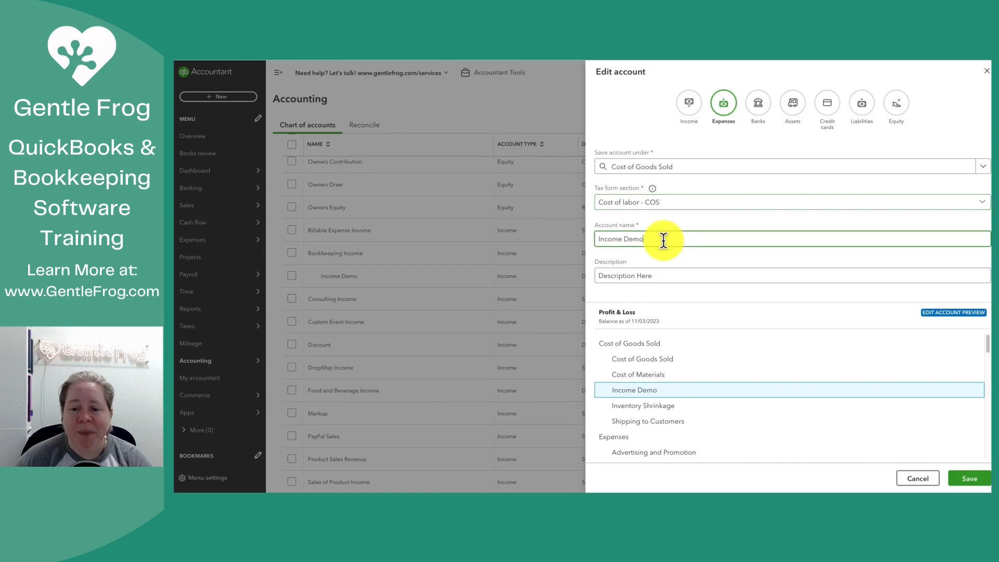
double_click(608, 240)
text(COGS)
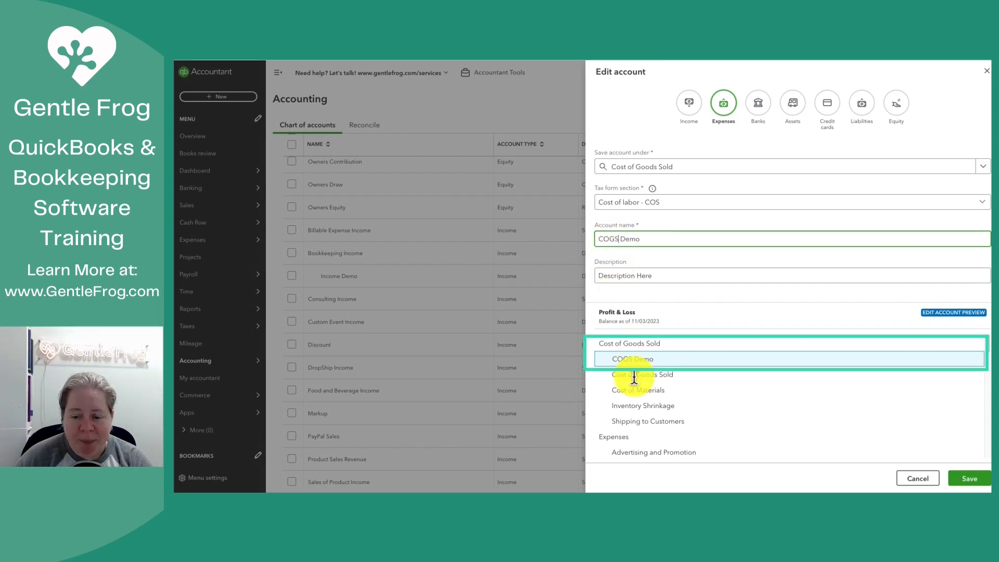
Place the account under Expenses and set its tax form section to Advertising/Promotional.
click(669, 167)
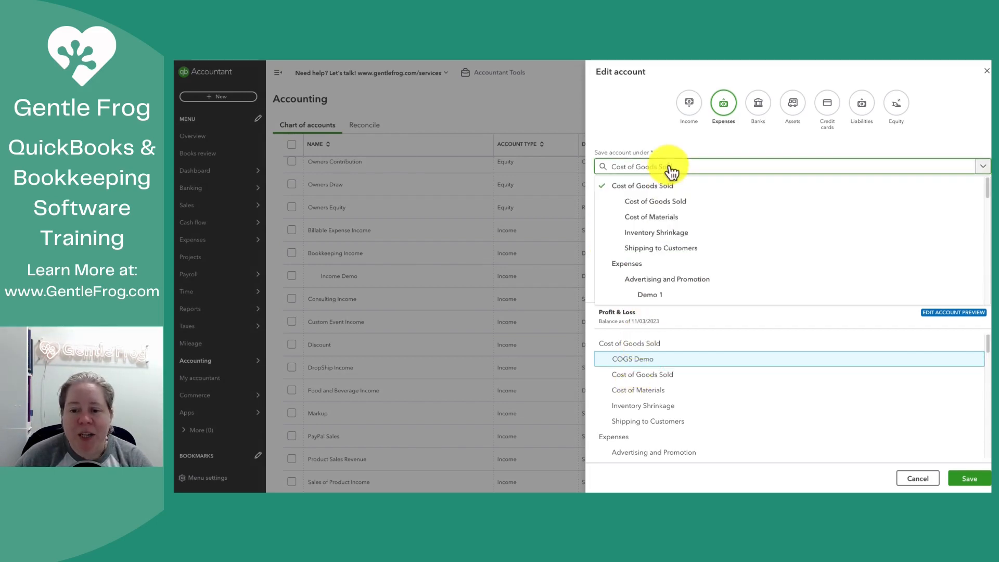
click(642, 265)
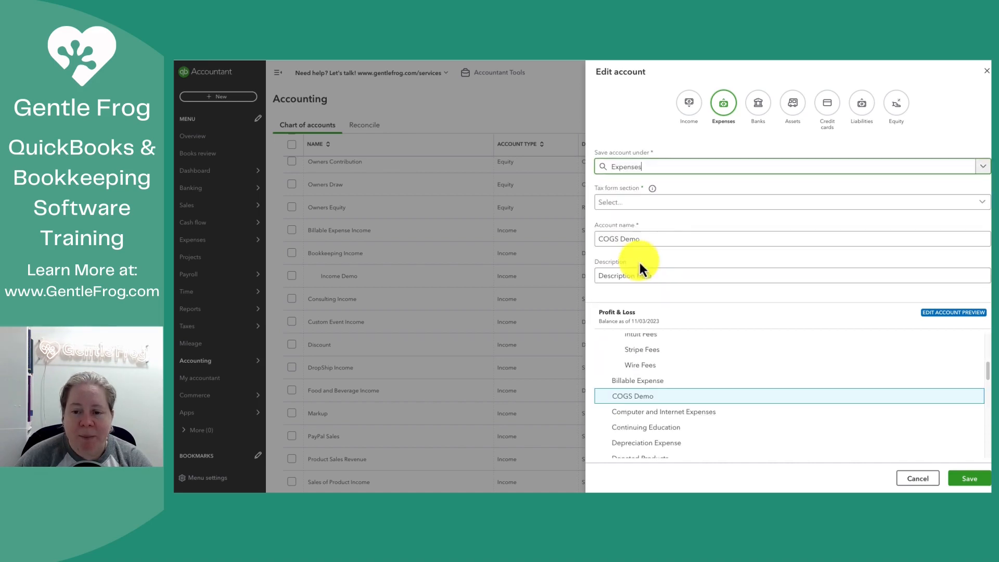
click(627, 206)
click(635, 226)
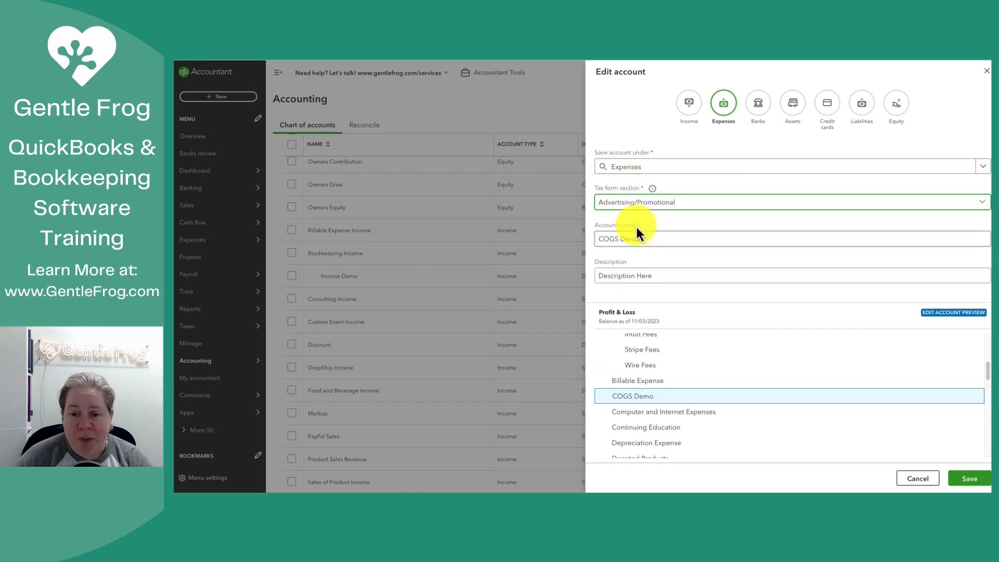
Rename the account Expense Demo.
click(605, 239)
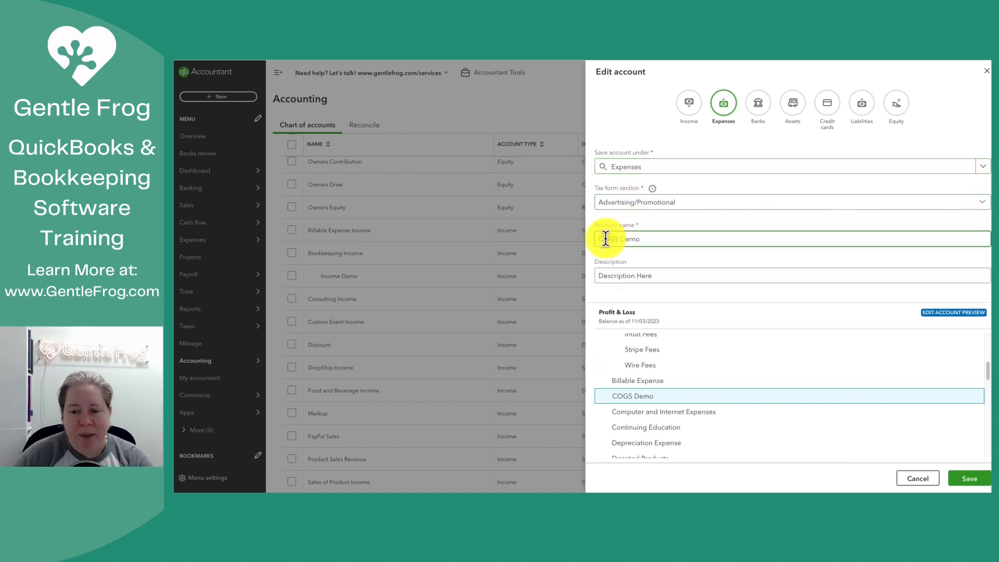
double_click(605, 239)
text(Expesne)
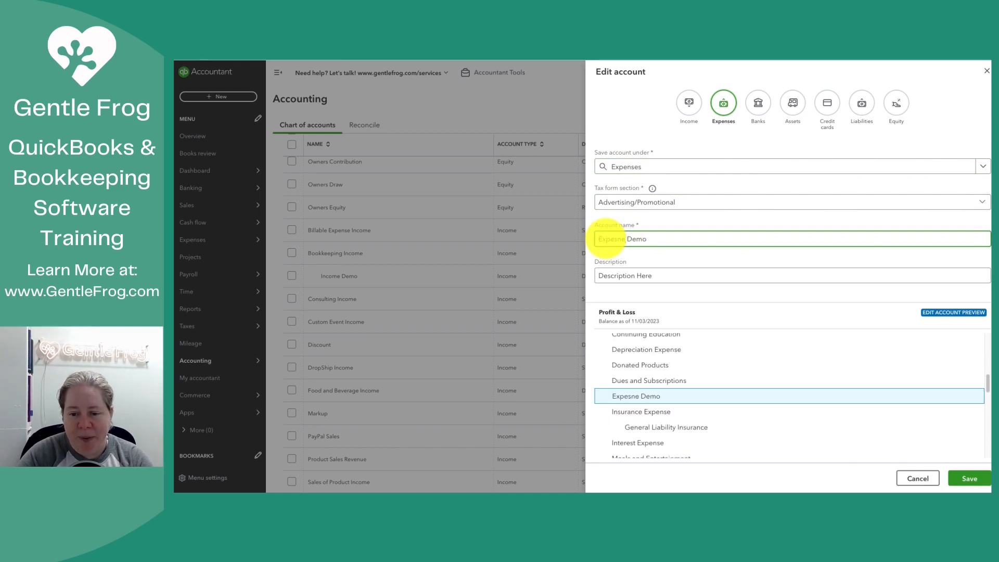
key(BackSpace)
key(BackSpace)
key(BackSpace)
key(BackSpace)
text(ense)
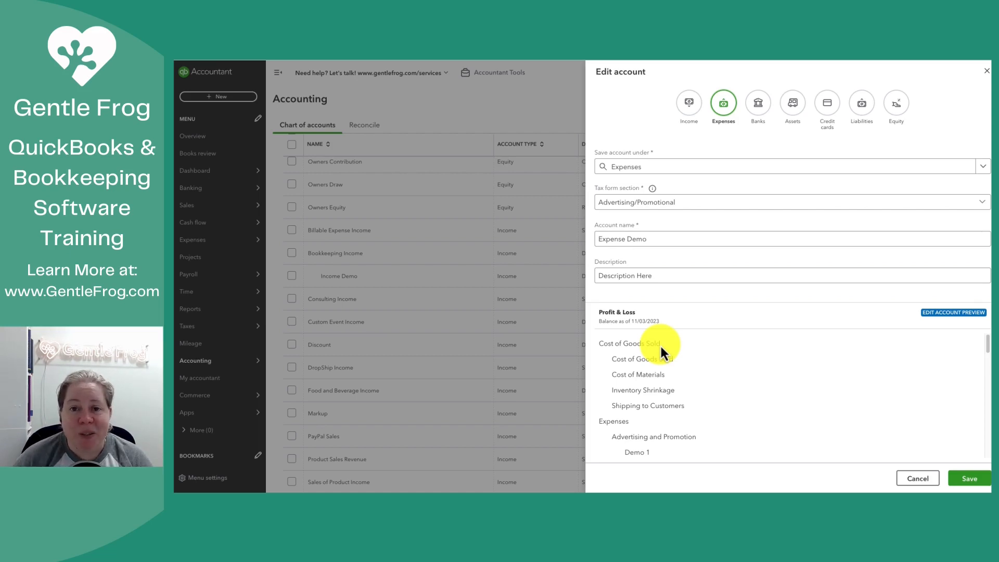
Change the account to the Banks type, review the available parent accounts, and place it under Bank Accounts.
click(758, 107)
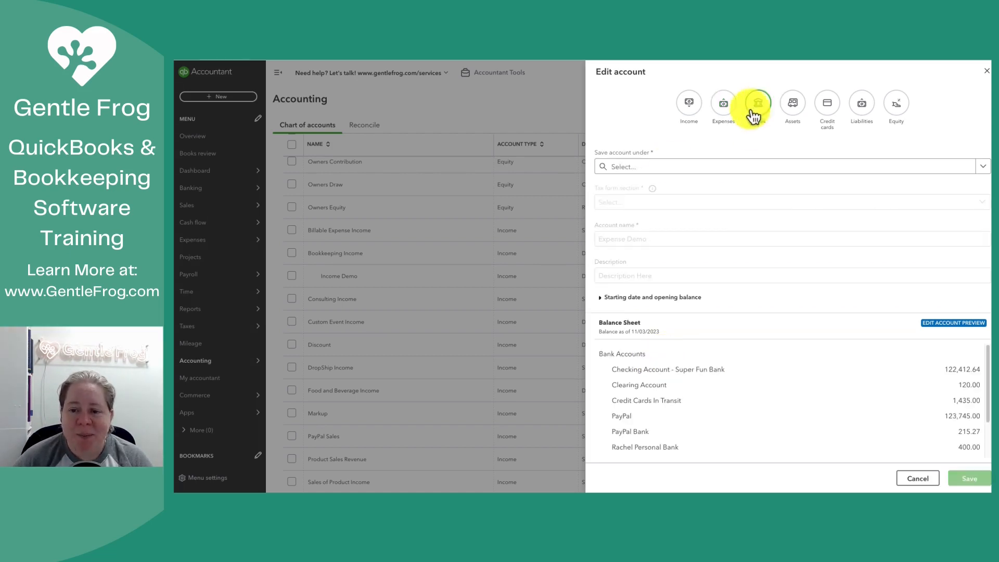
click(660, 172)
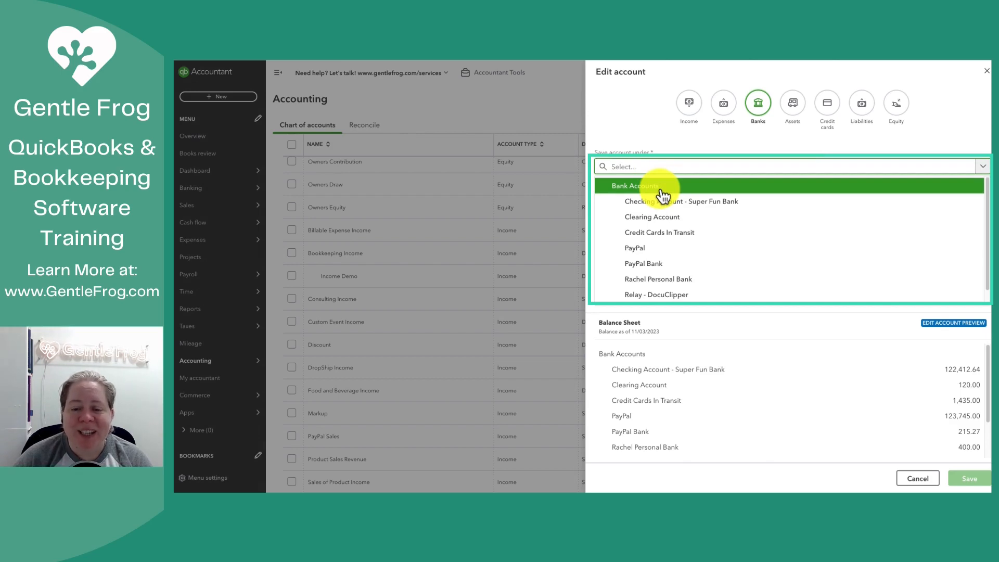
scroll(657, 253, down, 1)
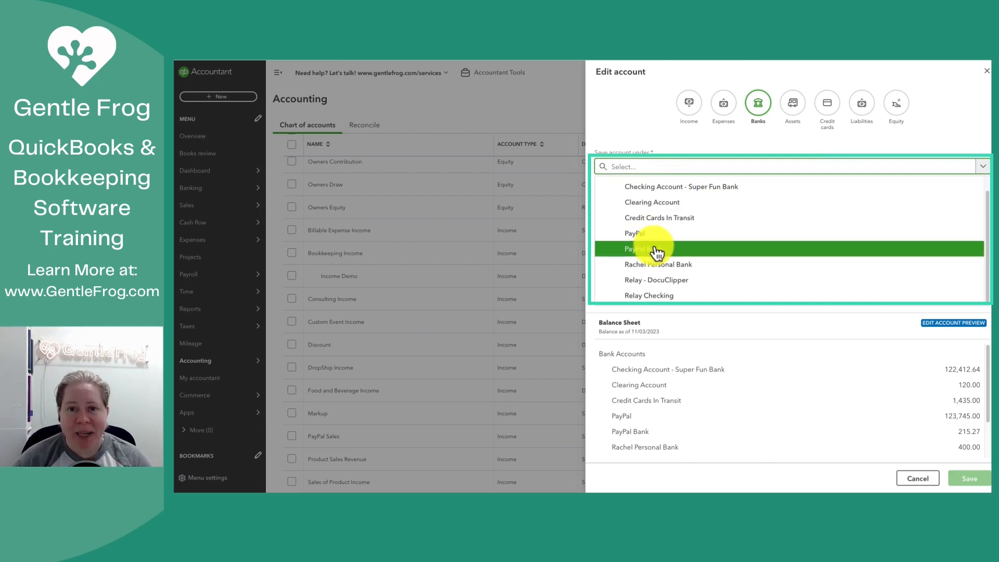
scroll(657, 253, up, 1)
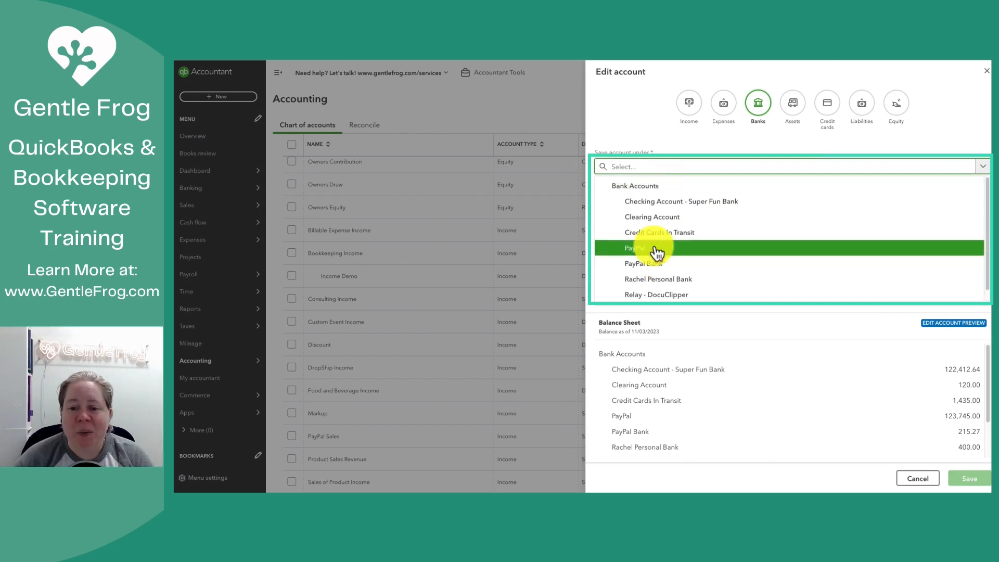
click(645, 188)
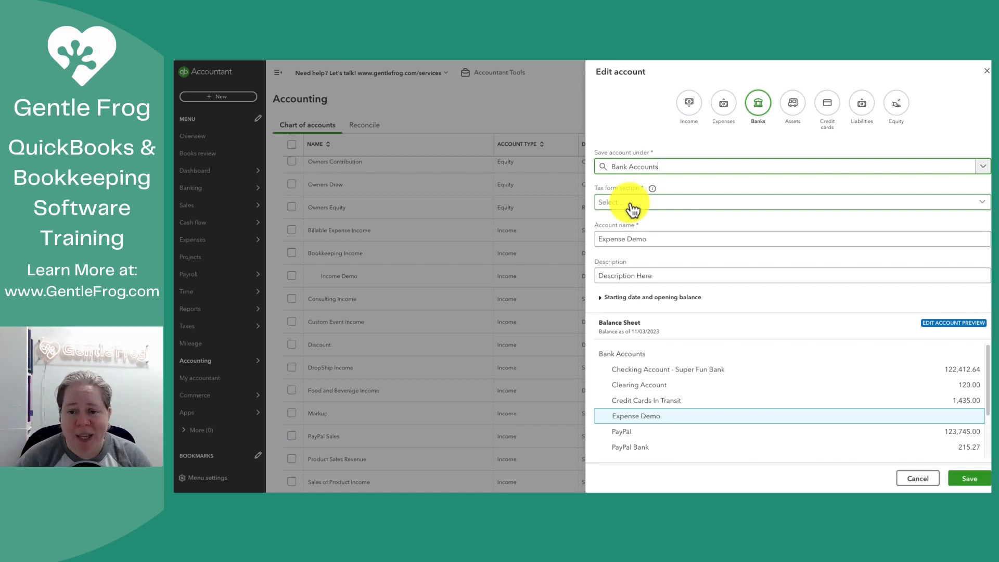
Set the tax form section to Cash on hand and rename the account Checking Demo.
click(633, 208)
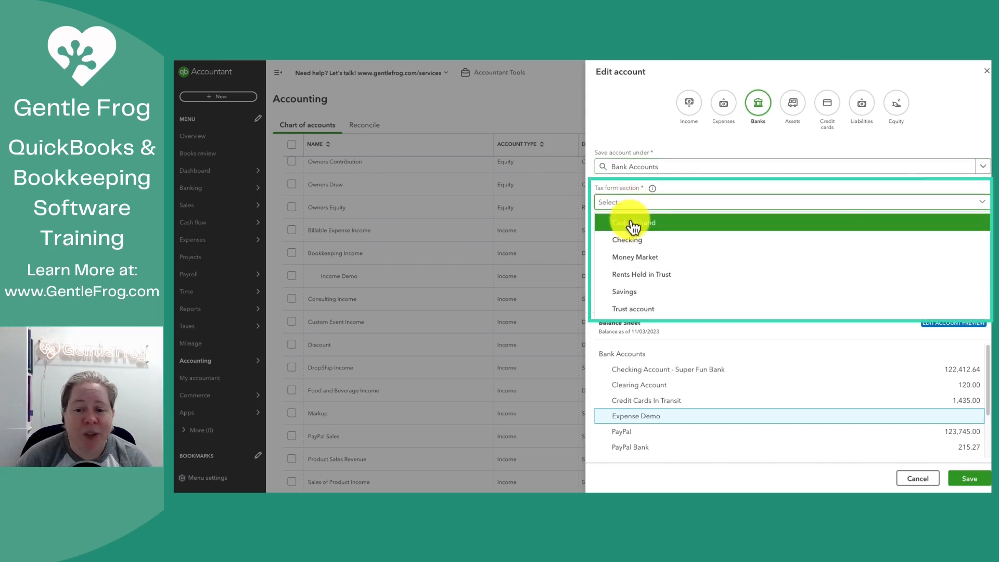
click(630, 219)
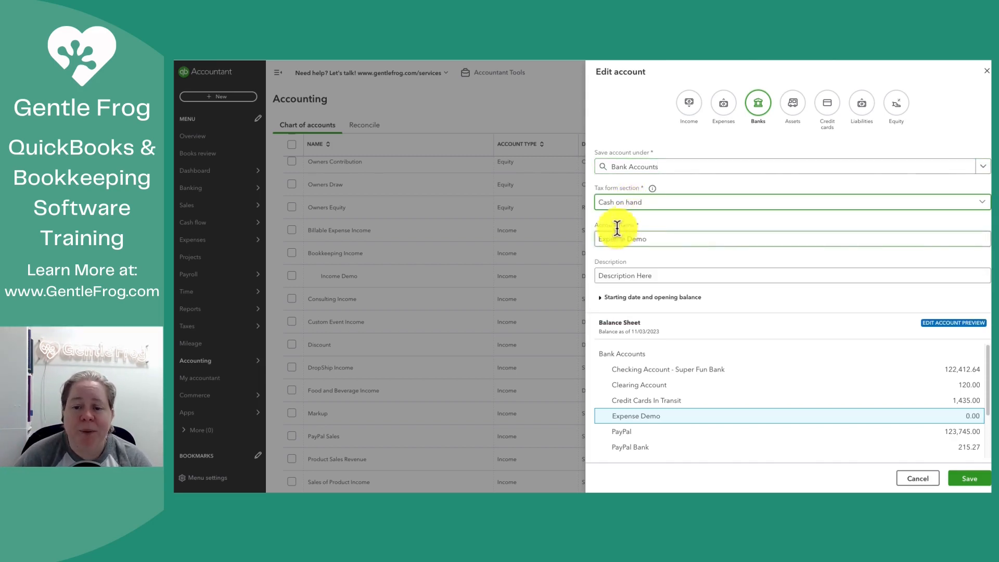
double_click(601, 238)
text(Checking)
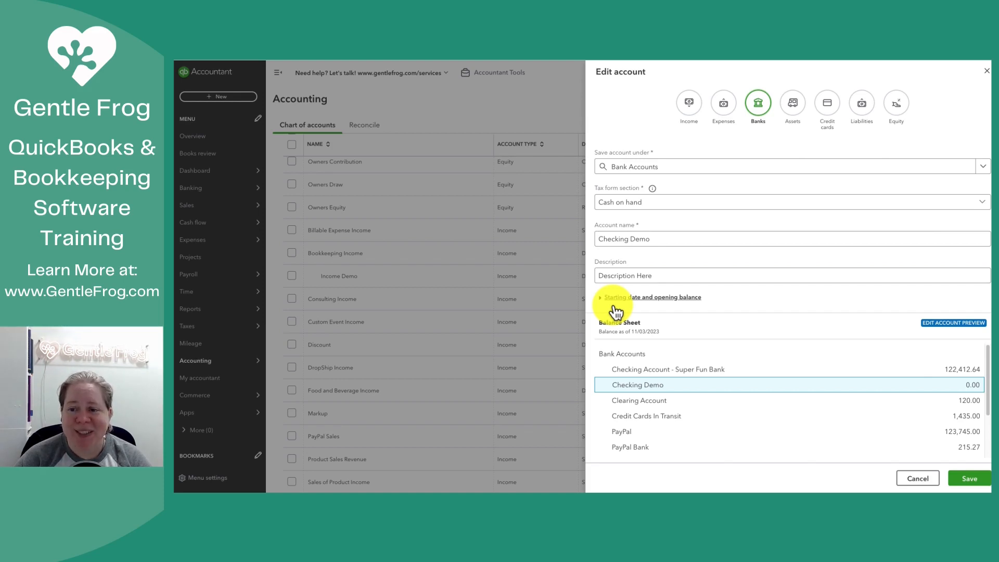
Change the account to the Assets type, review the asset categories, and place it under Other Current Assets.
click(793, 110)
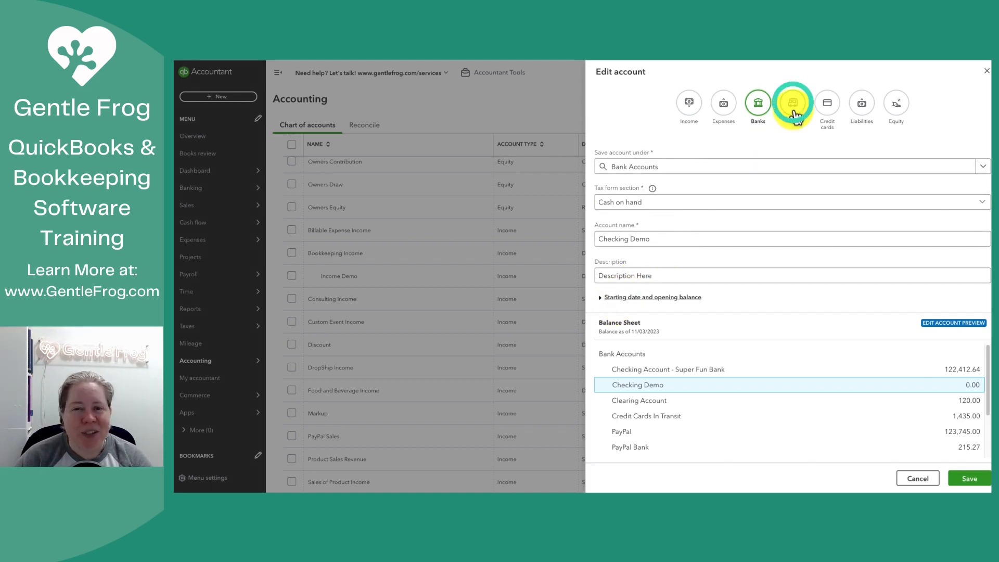
click(628, 172)
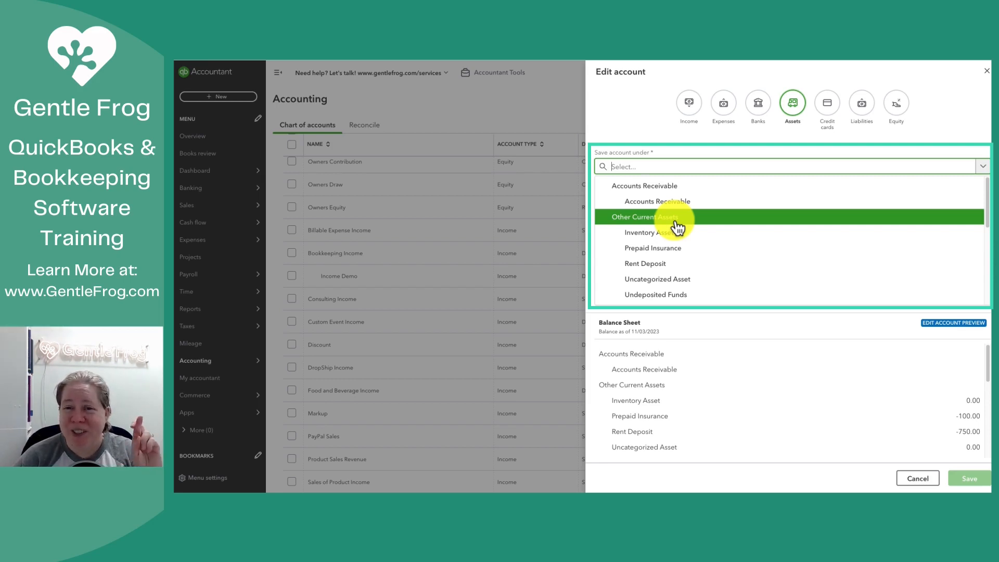
scroll(677, 228, down, 2)
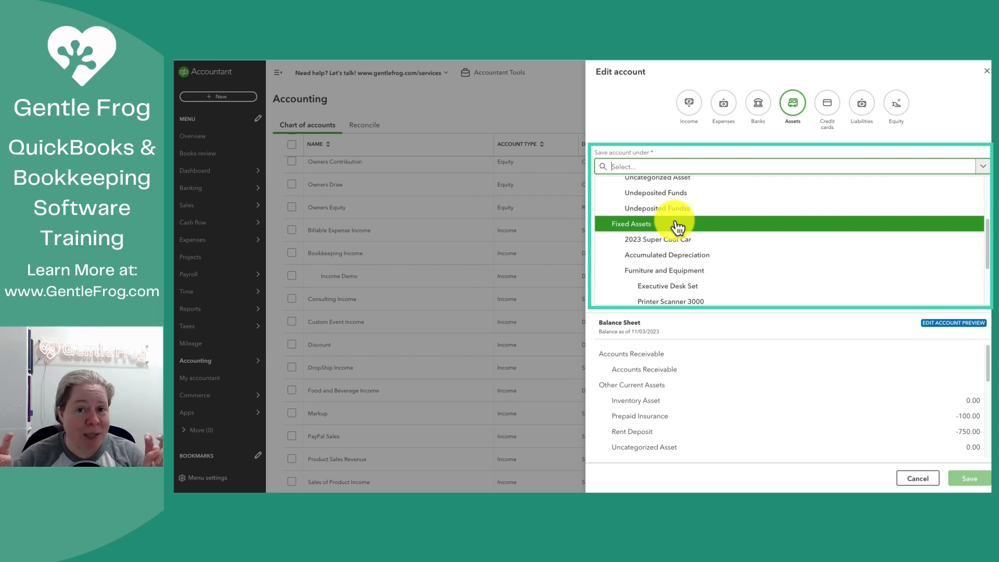
scroll(678, 227, down, 3)
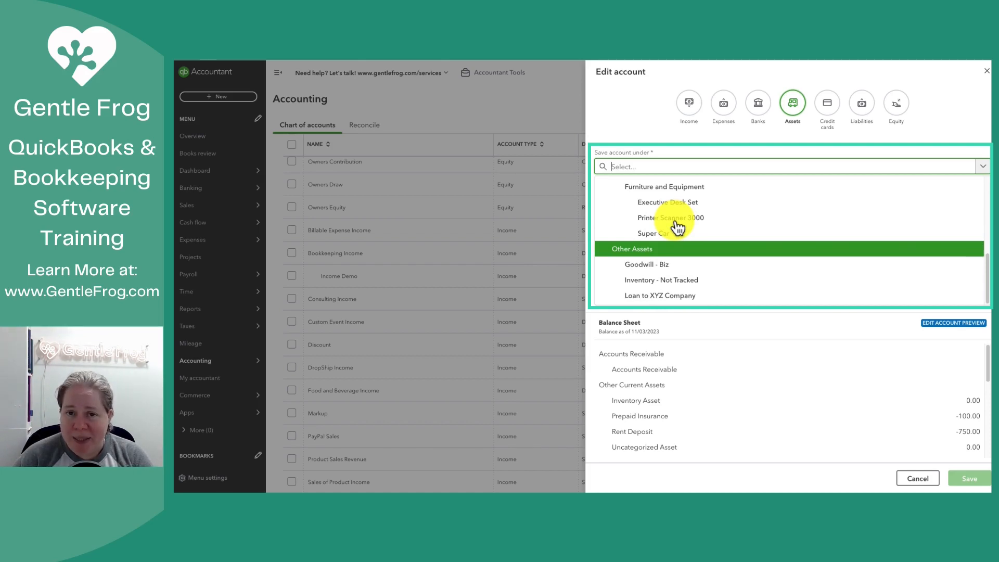
scroll(678, 228, up, 5)
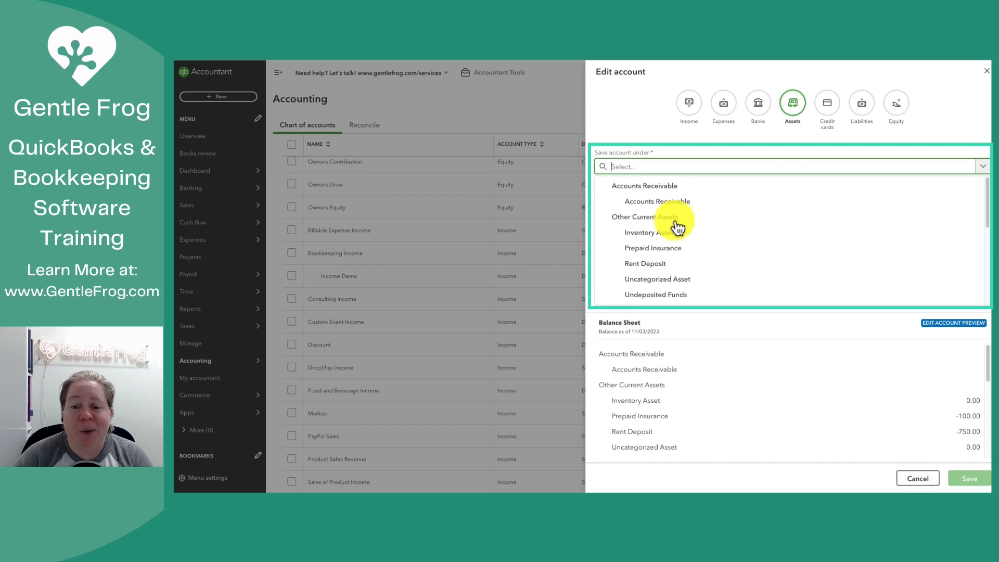
click(667, 187)
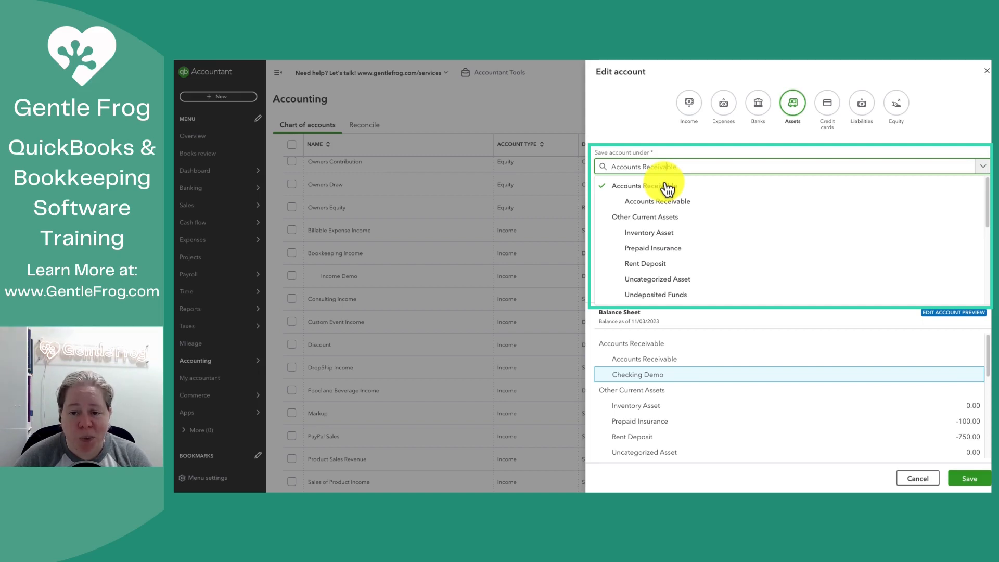
click(683, 223)
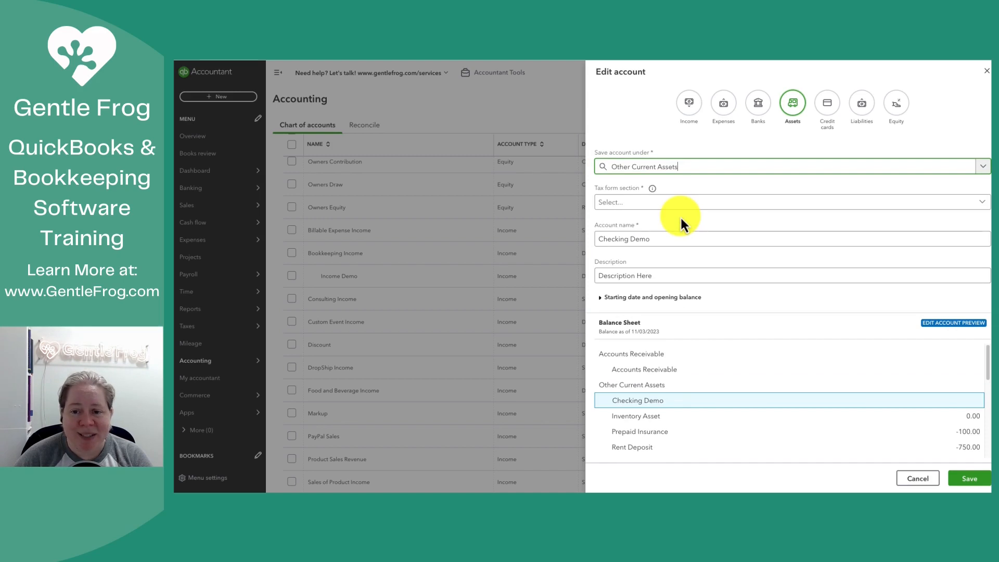
Set the tax form section to Allowance for Bad Debts and rename the account Asset Demo.
click(665, 205)
click(679, 226)
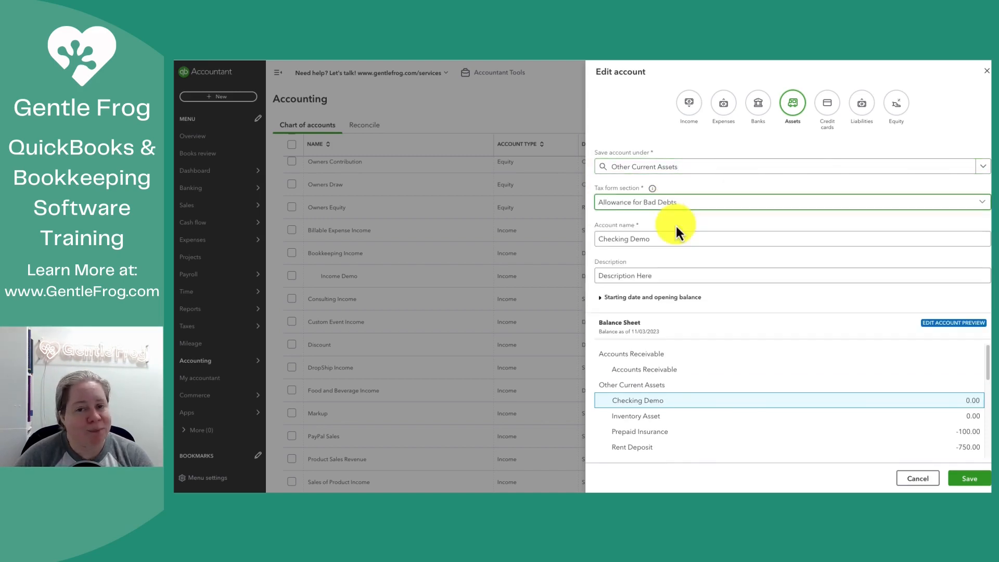
click(669, 238)
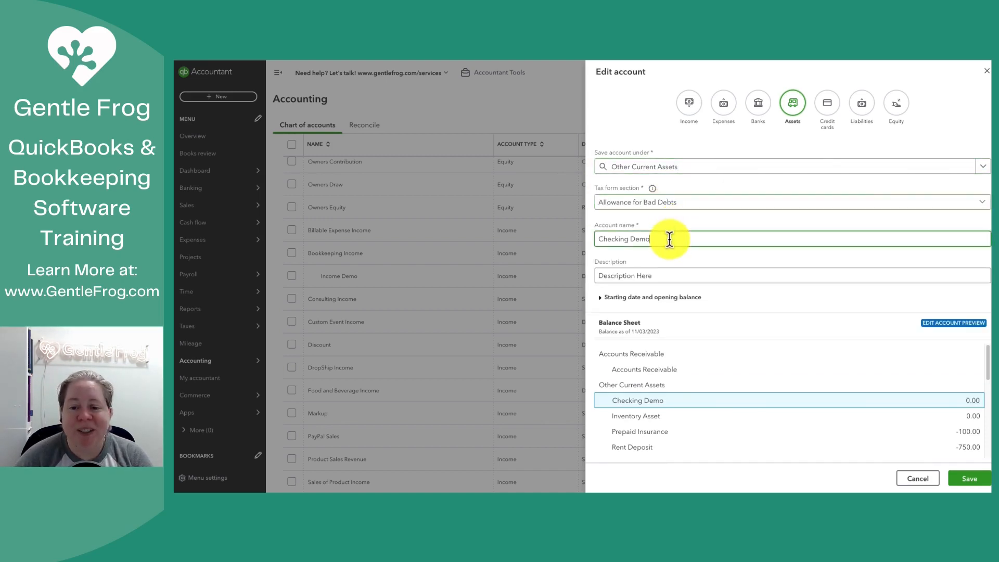
triple_click(615, 242)
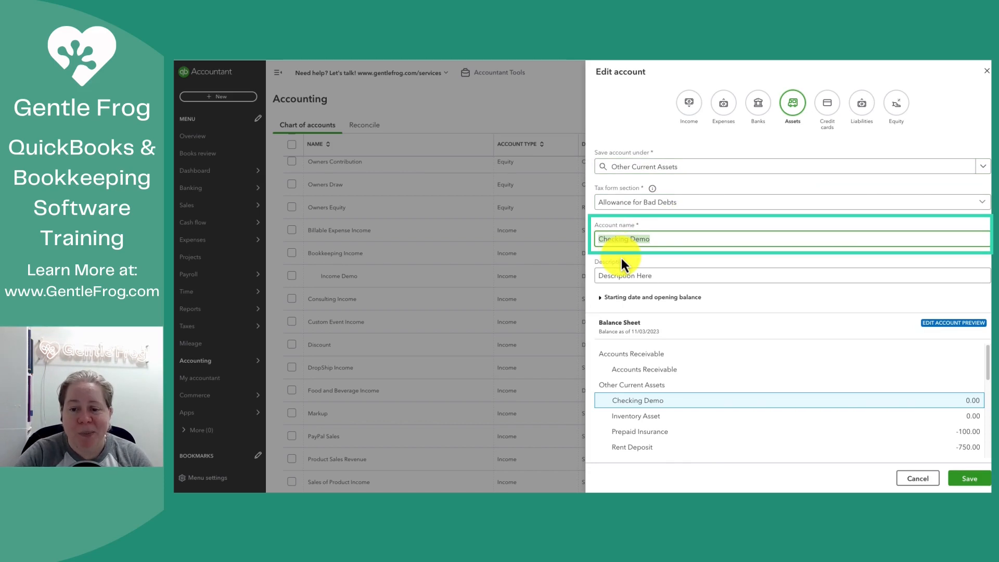
text(Asset Demo)
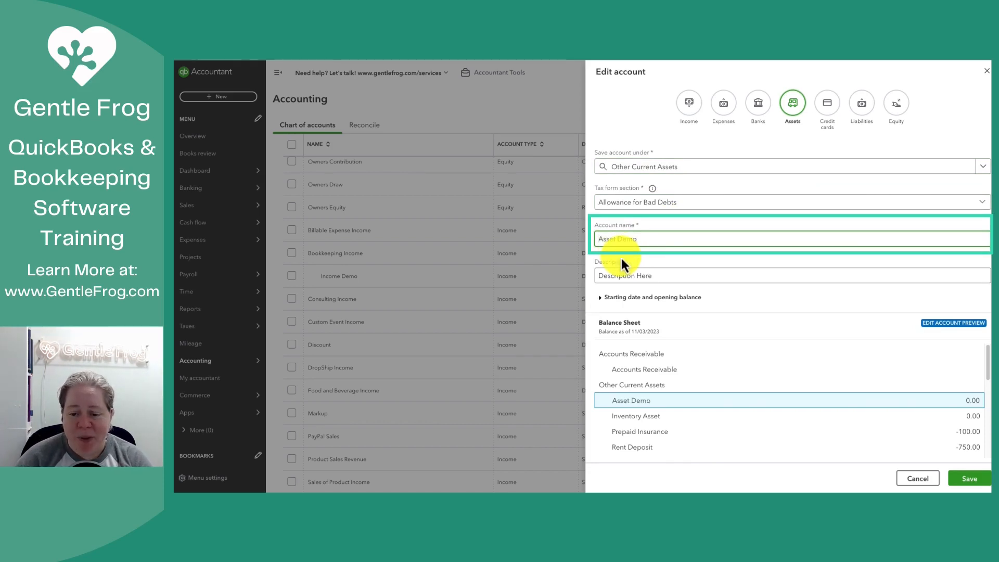
Move the account under Fixed Assets and set its tax form section to Accumulated Amortization.
click(670, 167)
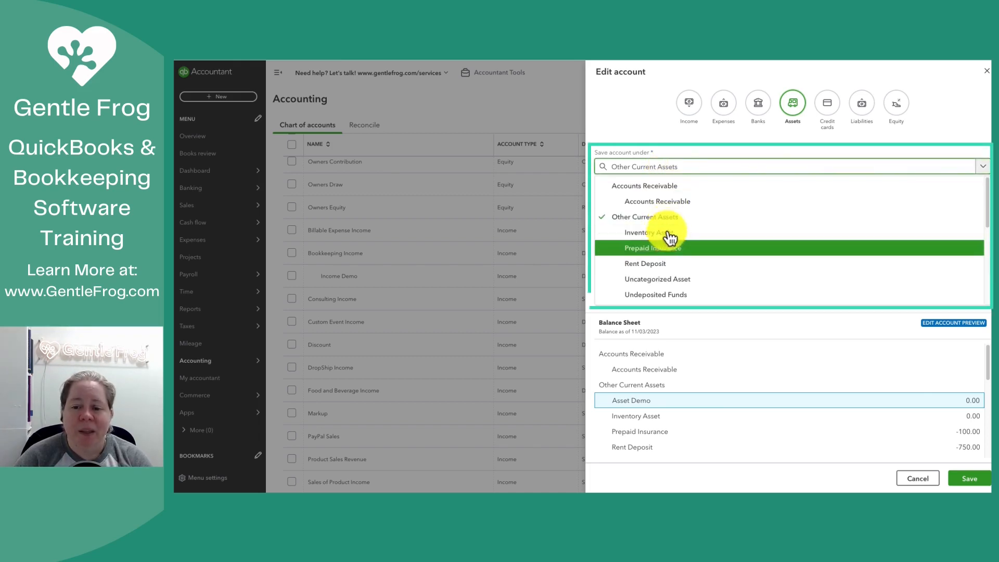
scroll(670, 241, down, 1)
scroll(670, 241, down, 1)
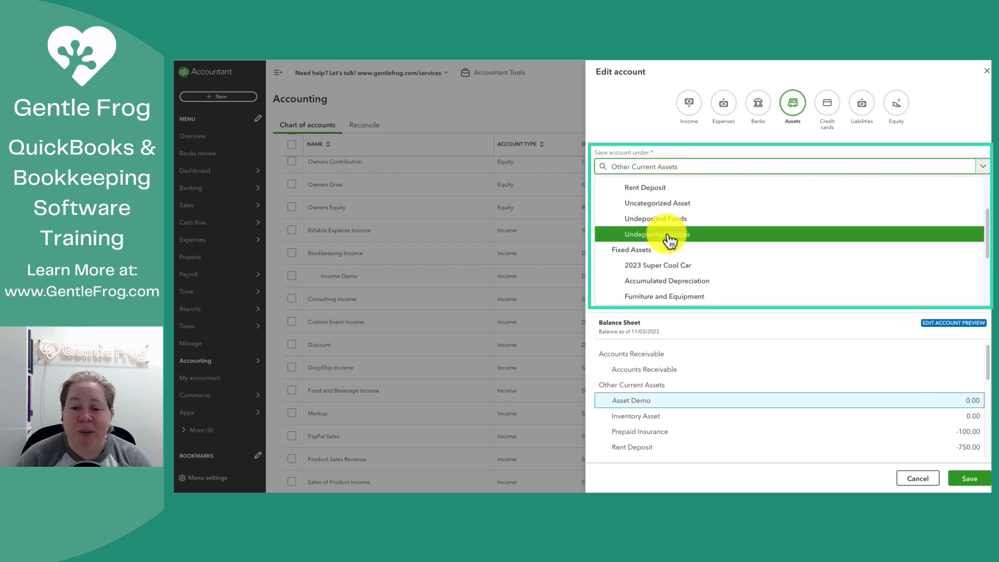
click(660, 252)
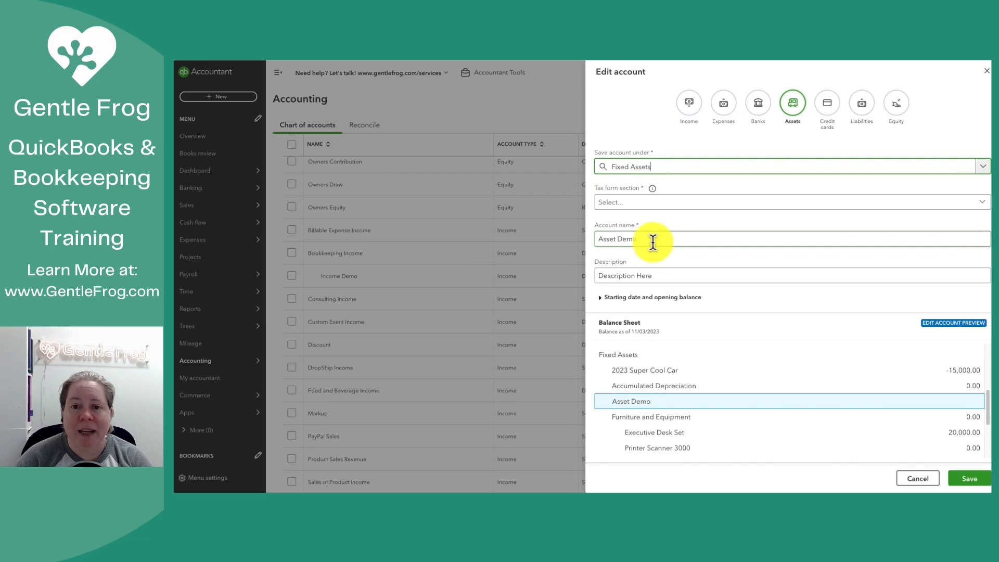
click(635, 204)
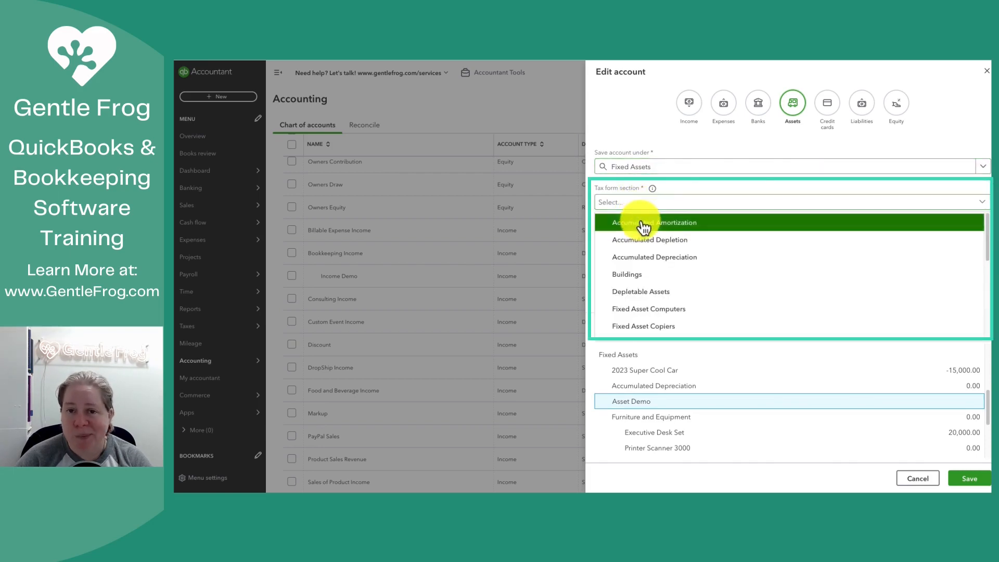
click(642, 223)
click(614, 239)
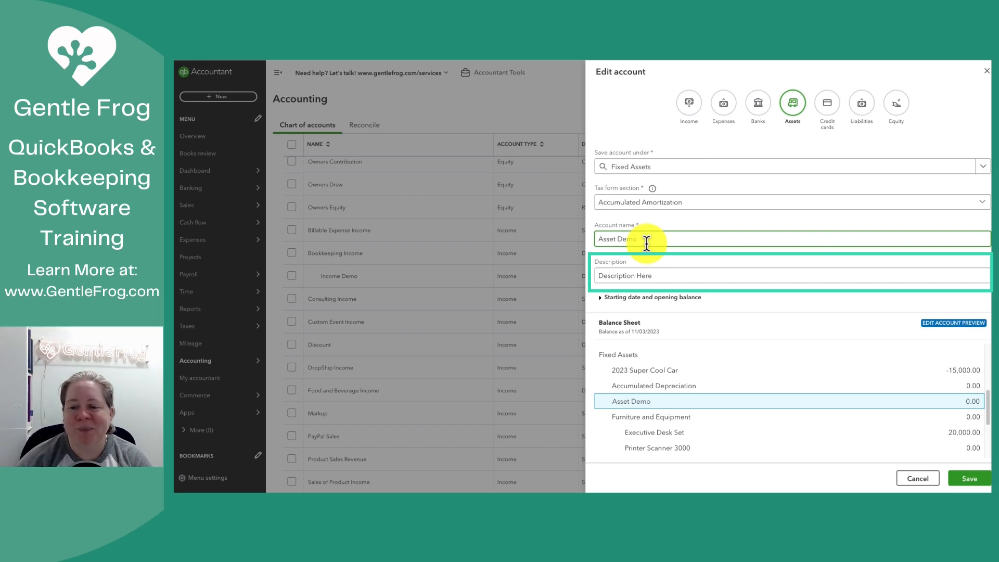
Move the account under Other Assets and set its tax form section to Accumulated Amortization of Other Assets.
click(647, 178)
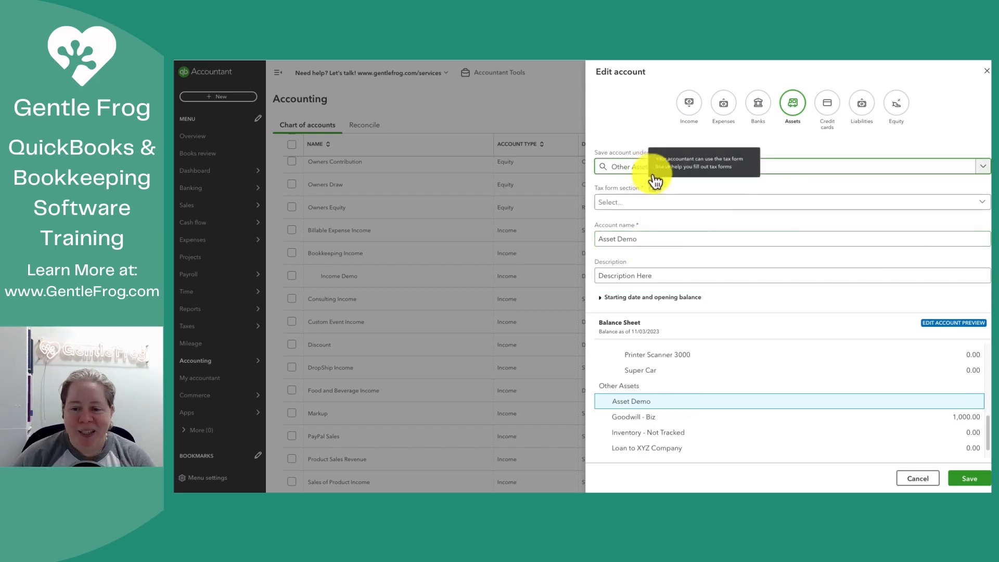
click(676, 207)
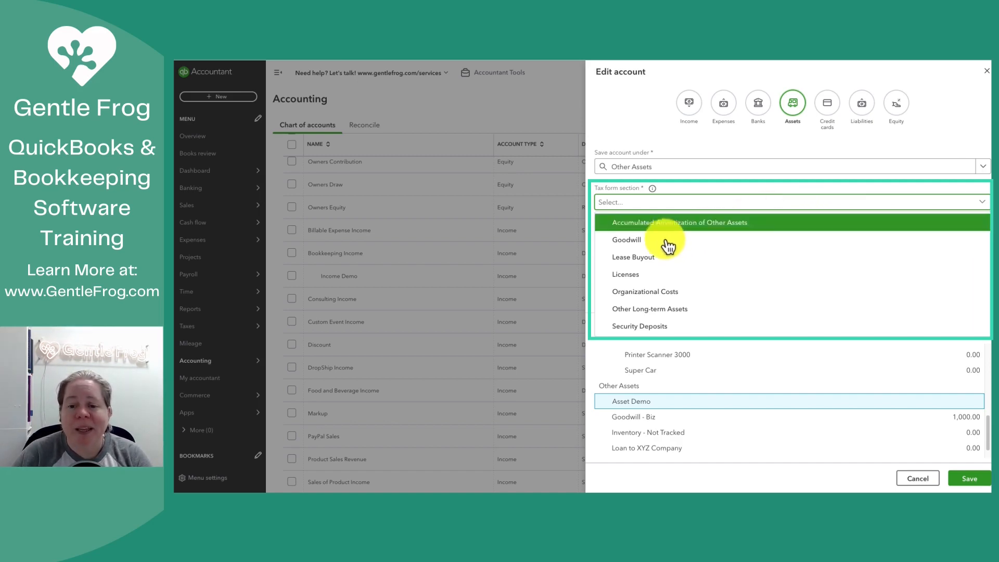
click(665, 223)
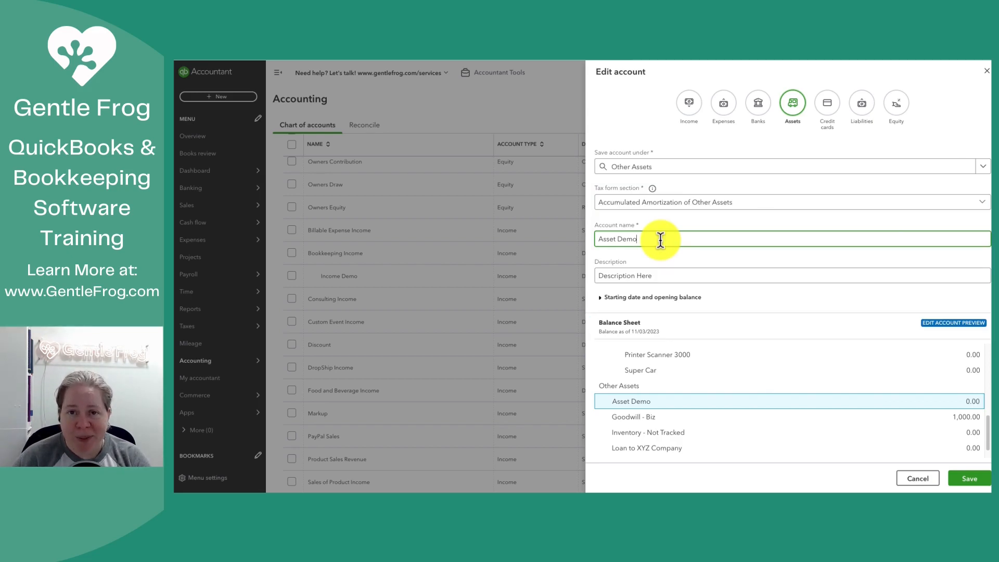
Change the account to the Credit cards type, review the existing card accounts, and save it directly under Credit Cards.
click(825, 111)
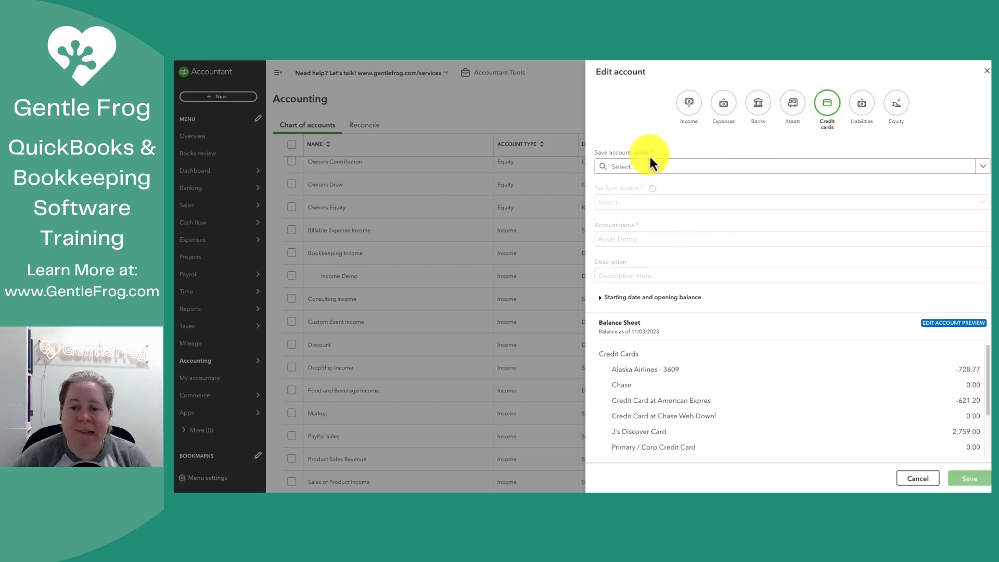
click(663, 166)
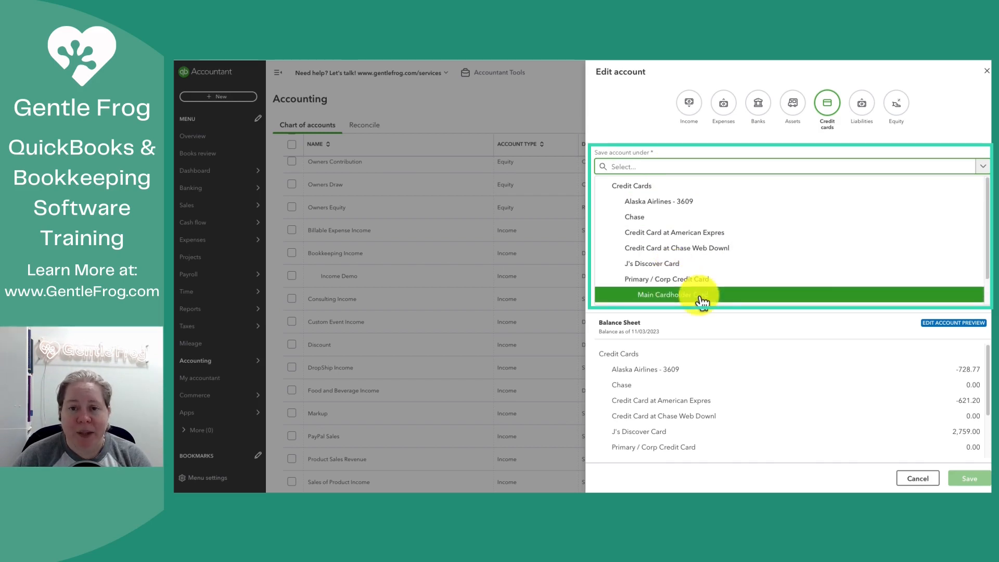
key(Up)
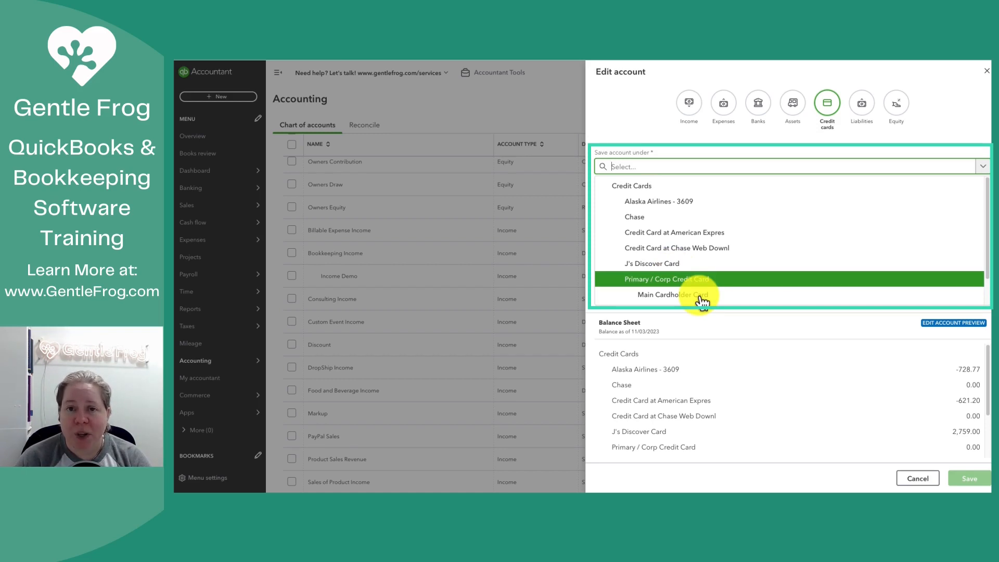
key(Up)
key(Up)
key(Up)
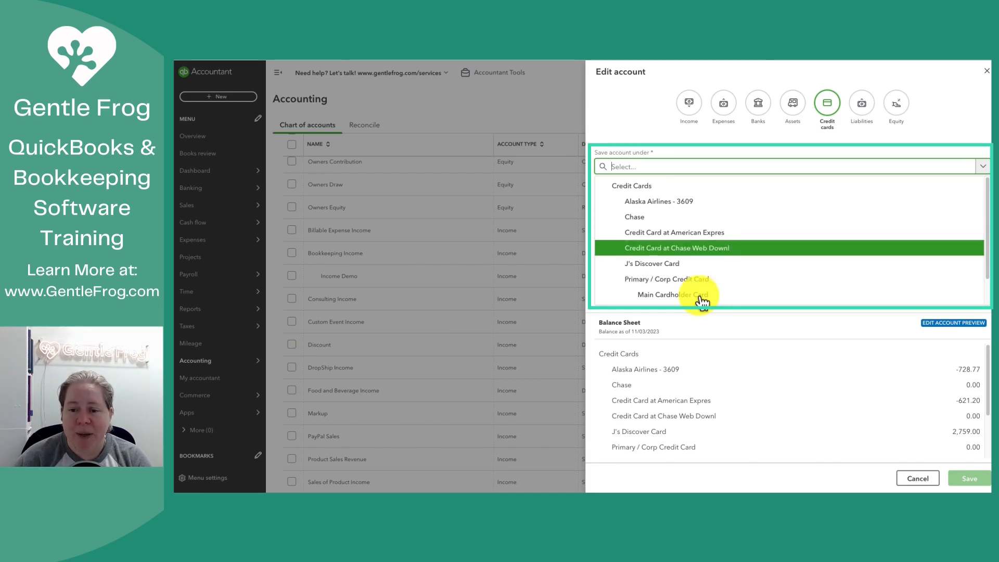
key(Down)
key(Down)
key(Down)
key(Down)
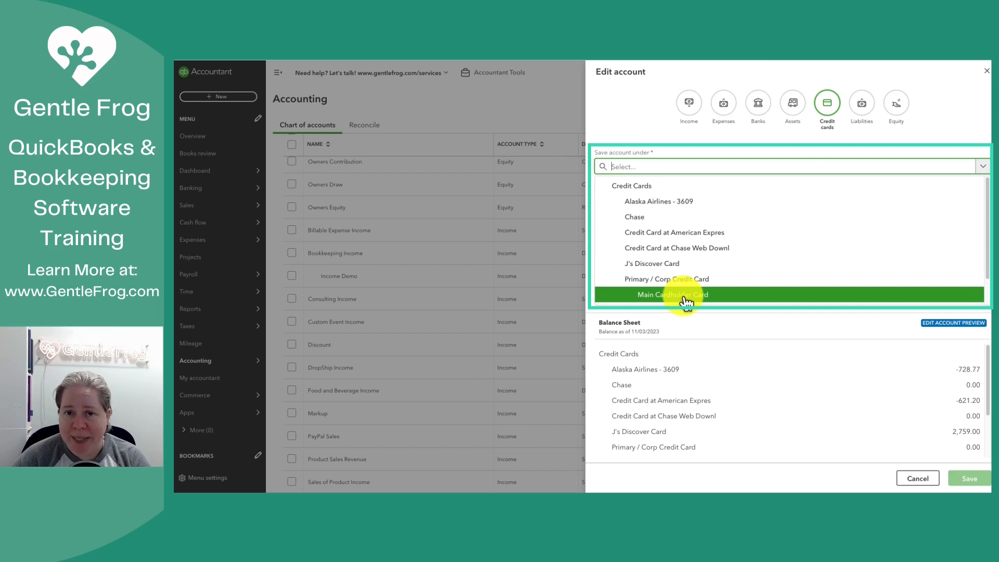
key(Up)
key(Up)
key(Up)
key(Up)
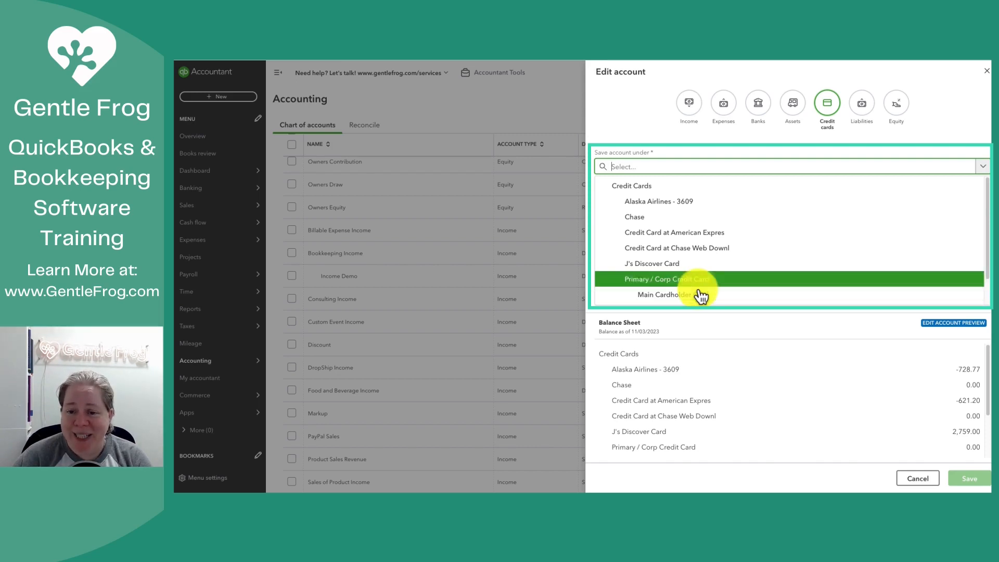
click(662, 187)
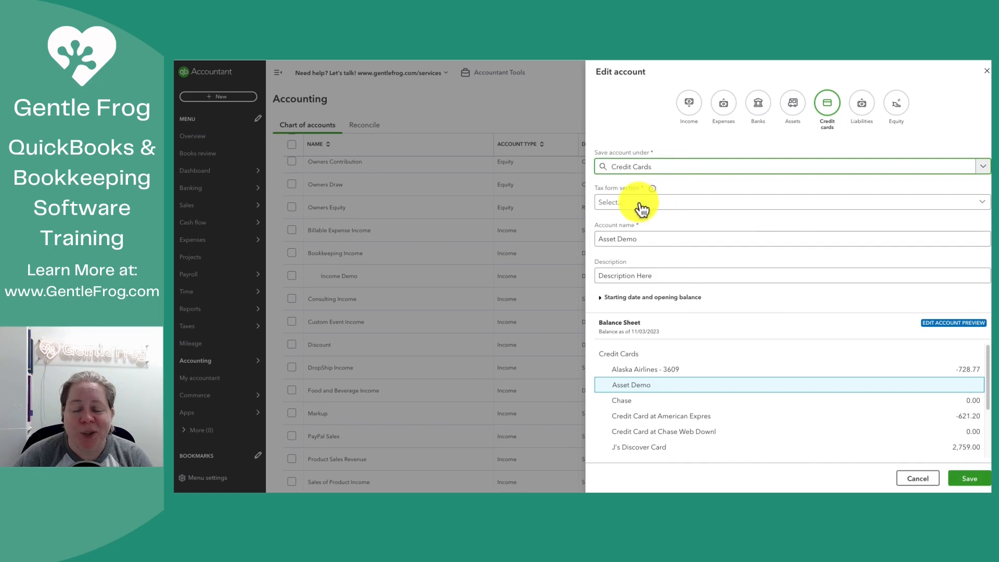
Set the tax form section to Credit Card, rename the account Credit Card Demo, and nest it under the Alaska Airlines card.
click(637, 203)
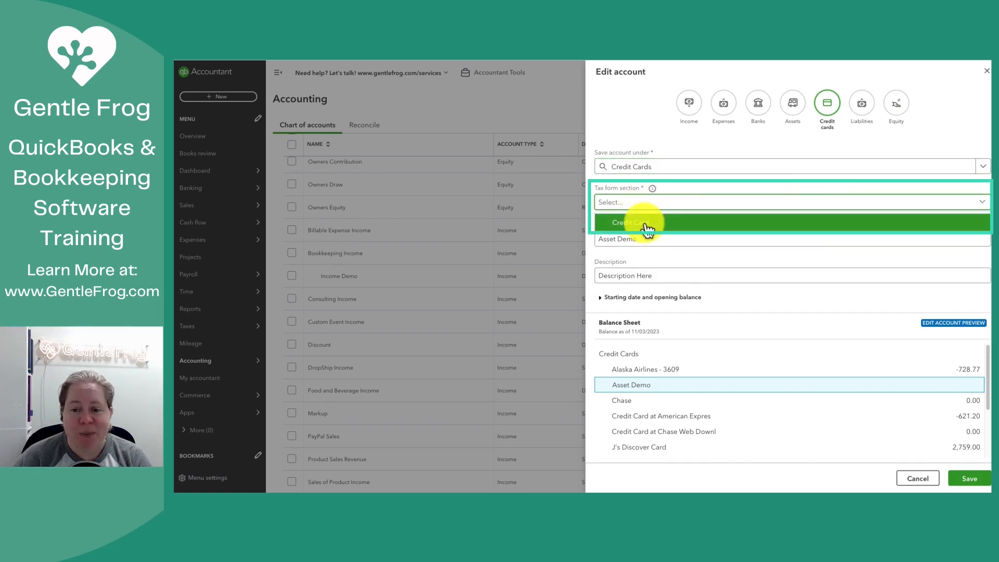
click(645, 224)
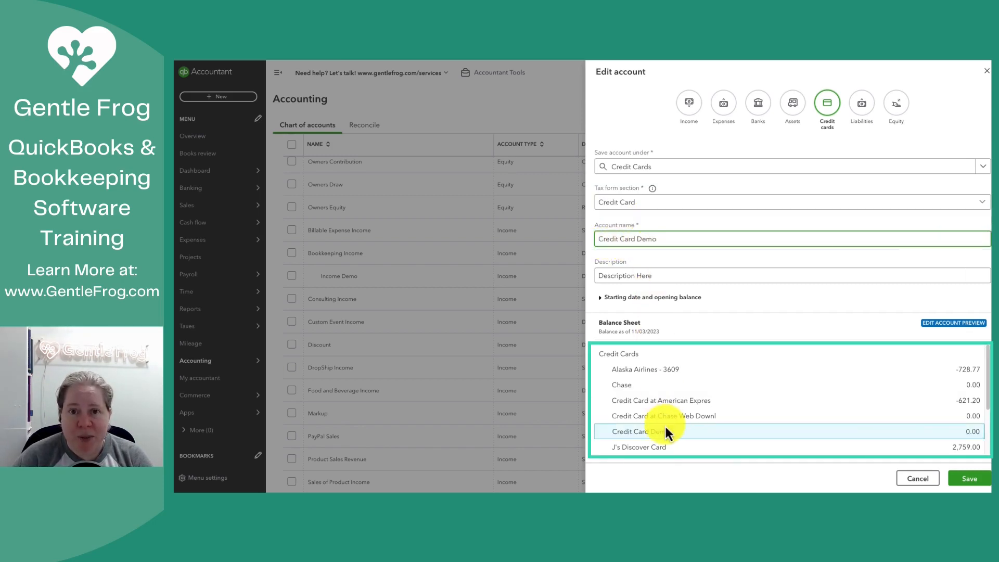
click(671, 169)
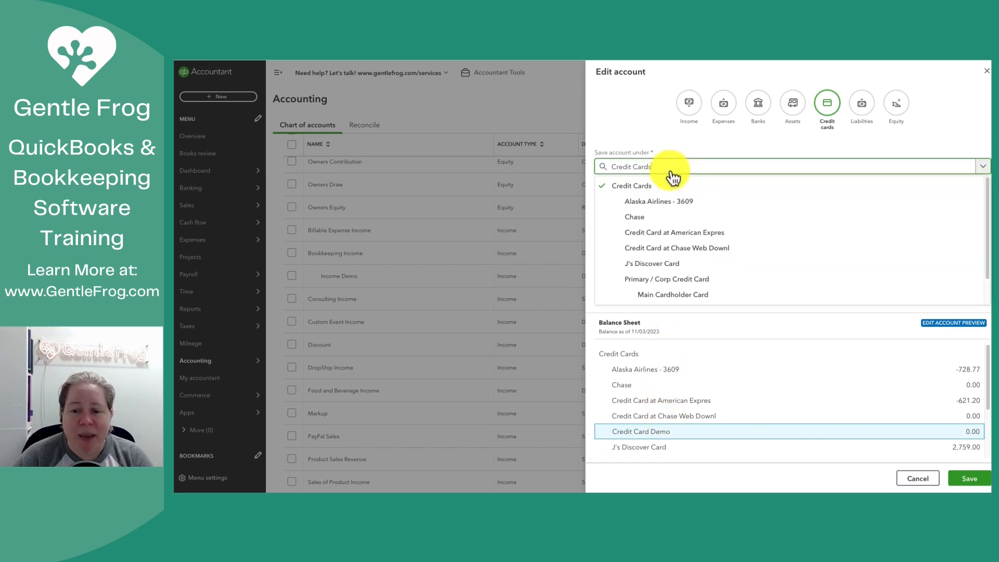
click(670, 201)
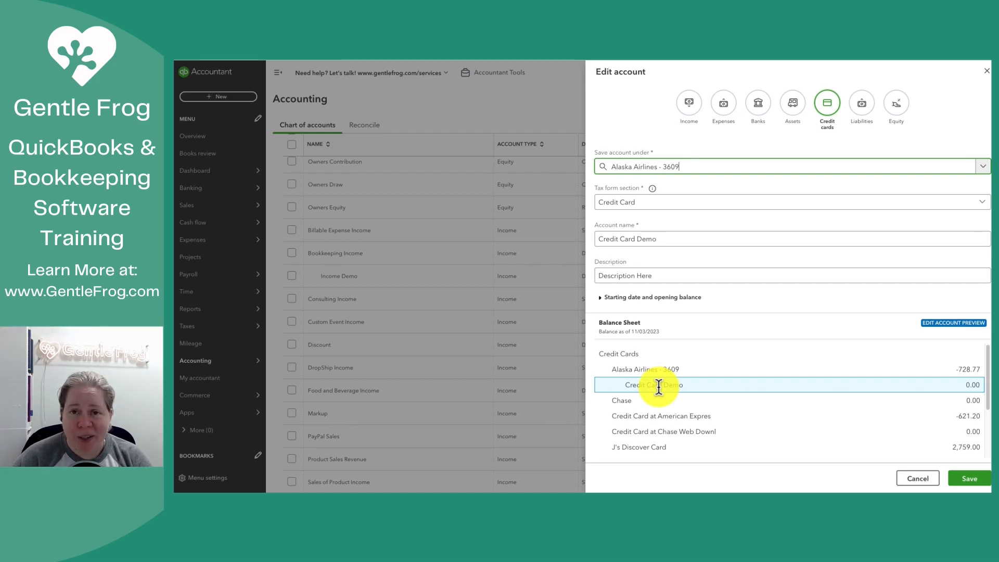
Switch the account to the Liabilities type and review its parent categories from Accounts Payable to Long Term Liabilities.
click(861, 106)
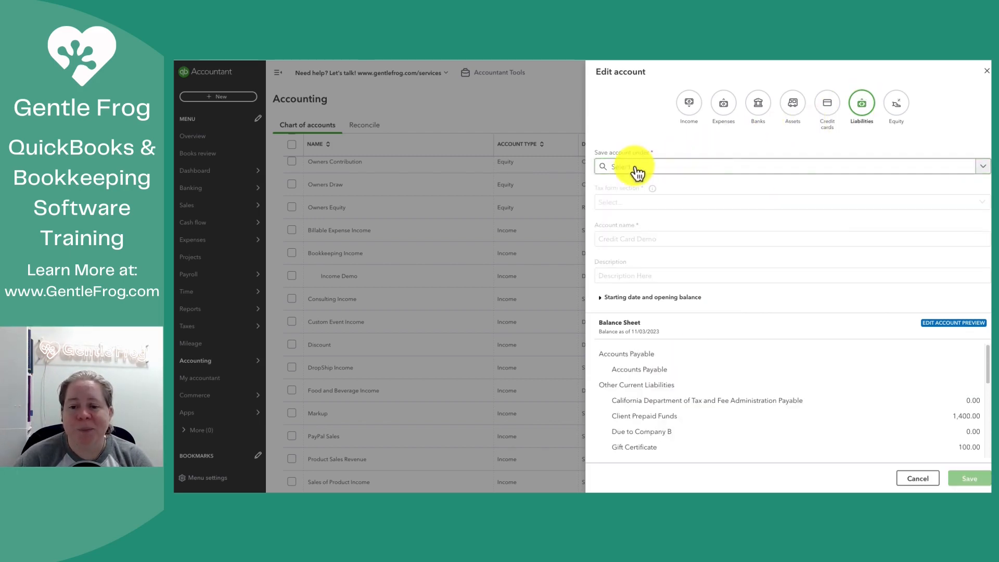
click(636, 167)
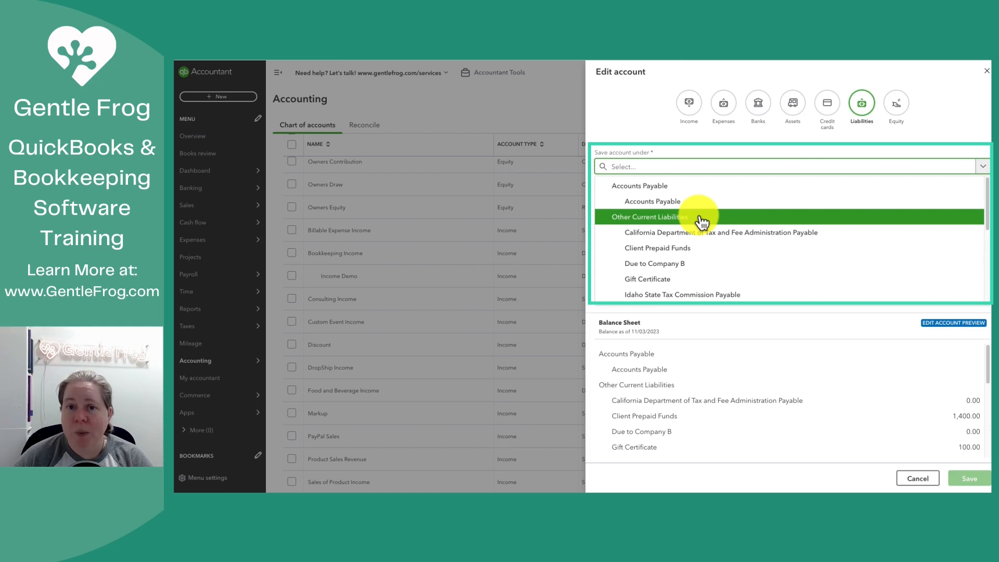
scroll(702, 222, down, 6)
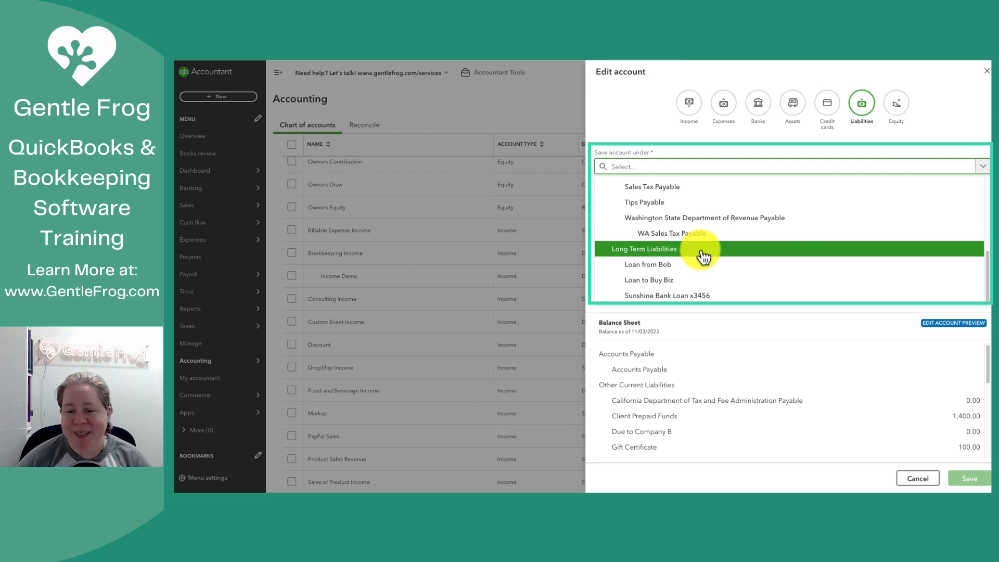
Change the account to the Equity type under Equity with the Accumulated Adjustment tax form section, and discard the account edits.
click(897, 103)
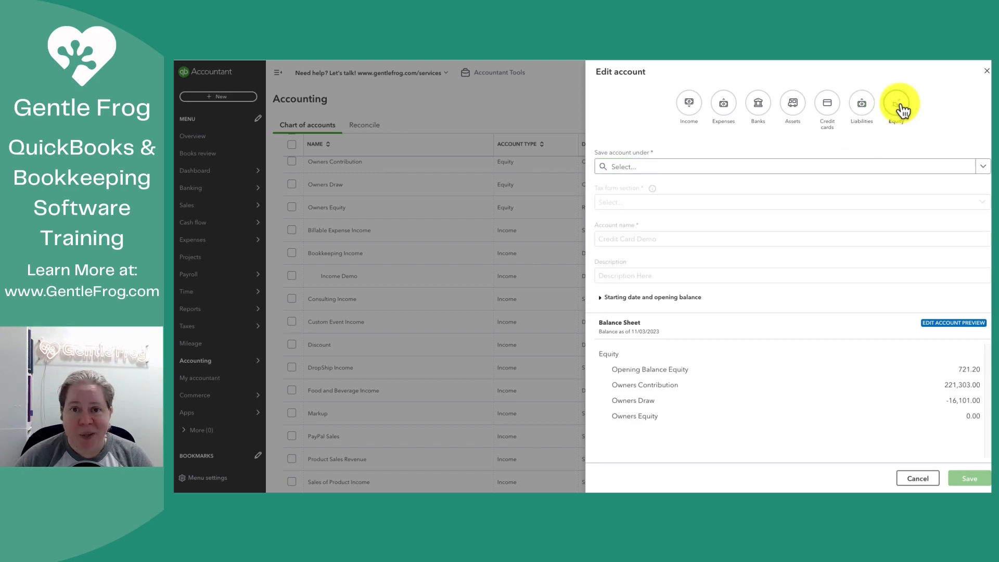
click(708, 168)
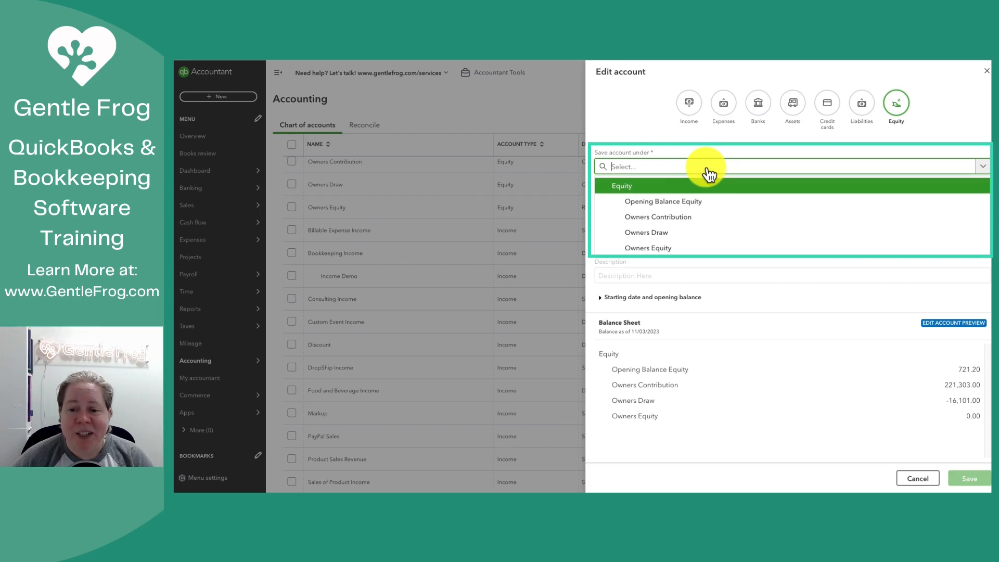
click(647, 187)
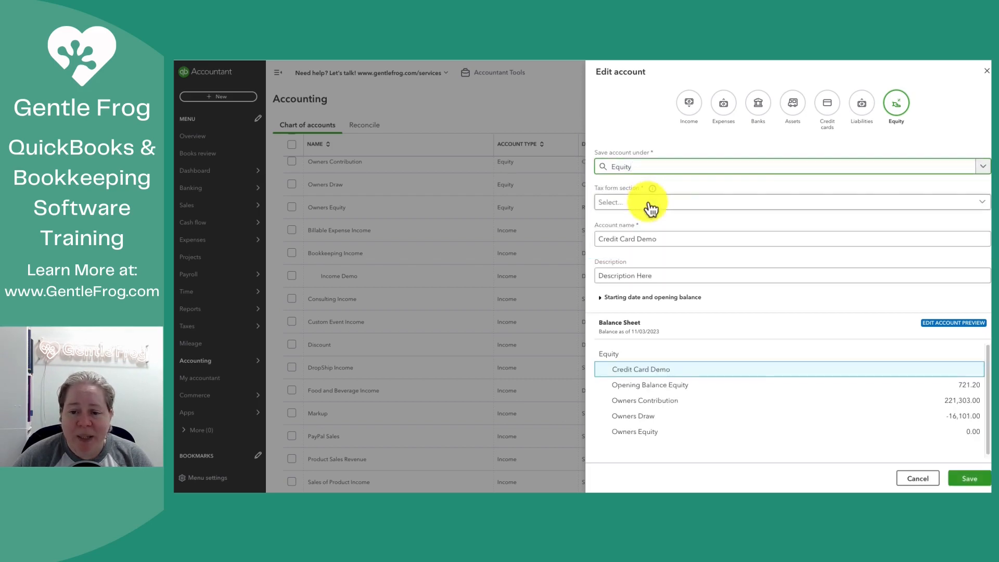
click(650, 202)
click(647, 223)
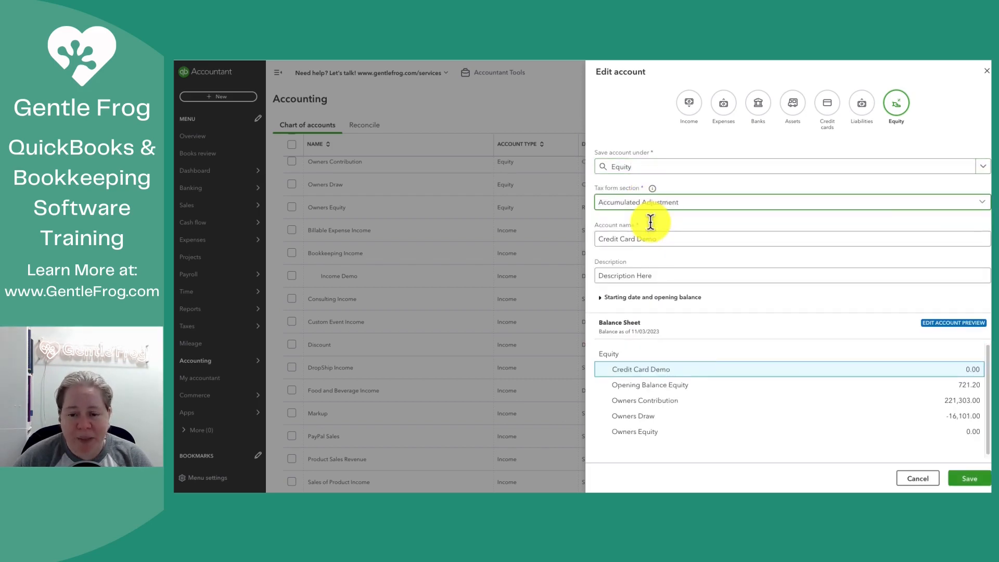
drag(633, 239, 580, 244)
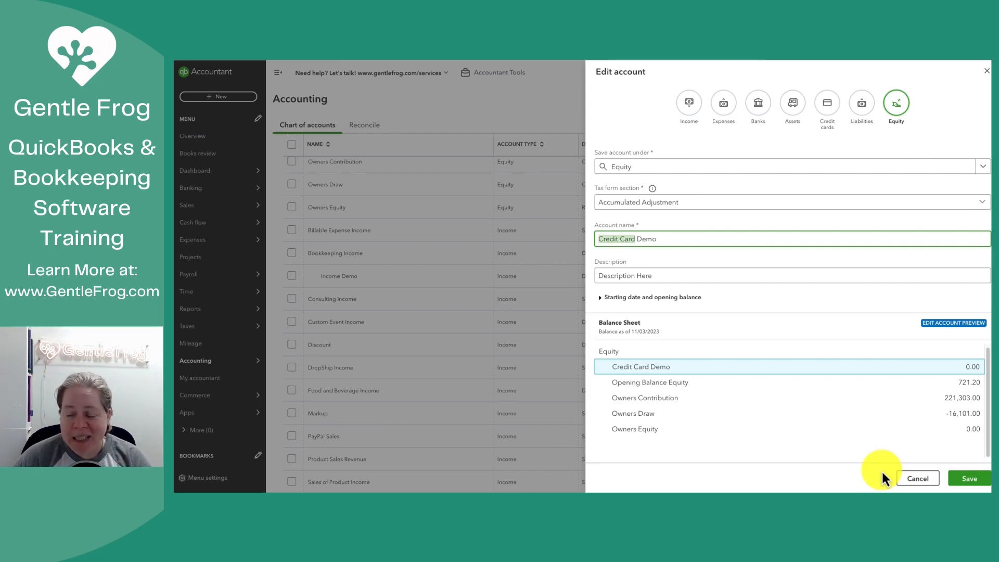
click(920, 479)
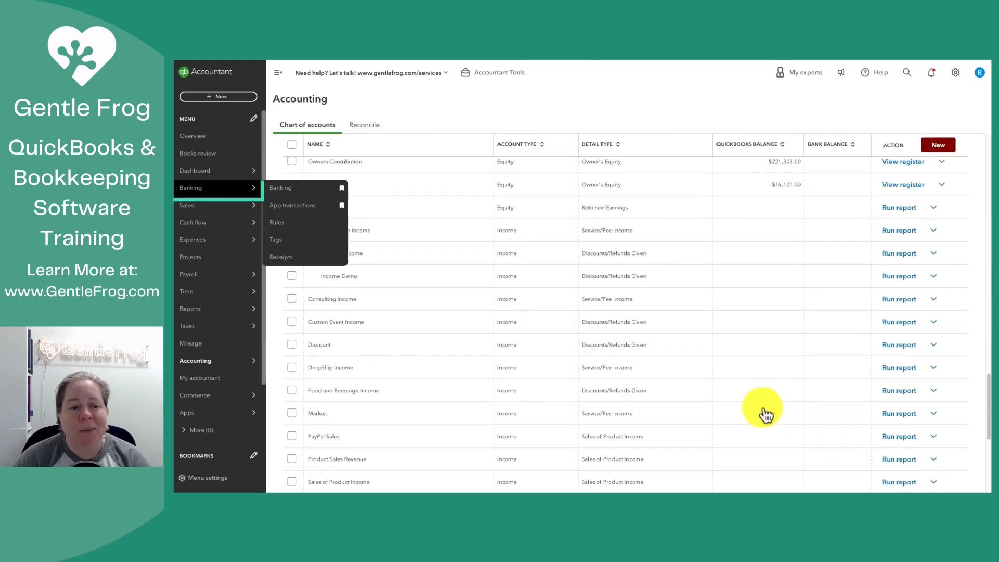
Expand the Adobe Acrobat Pro transaction in the banking feed and start adding a new account for its category.
click(287, 192)
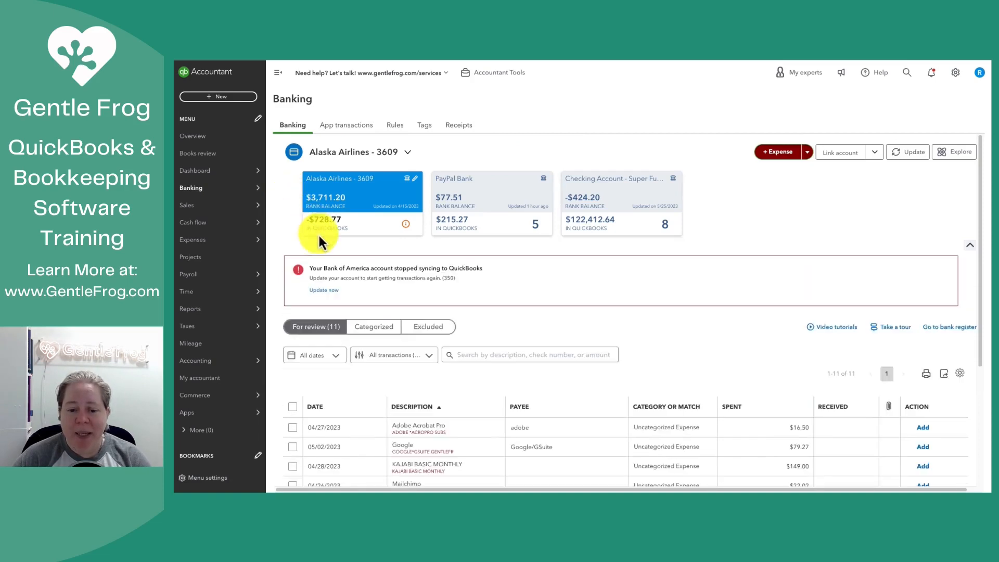
click(466, 427)
scroll(528, 408, down, 4)
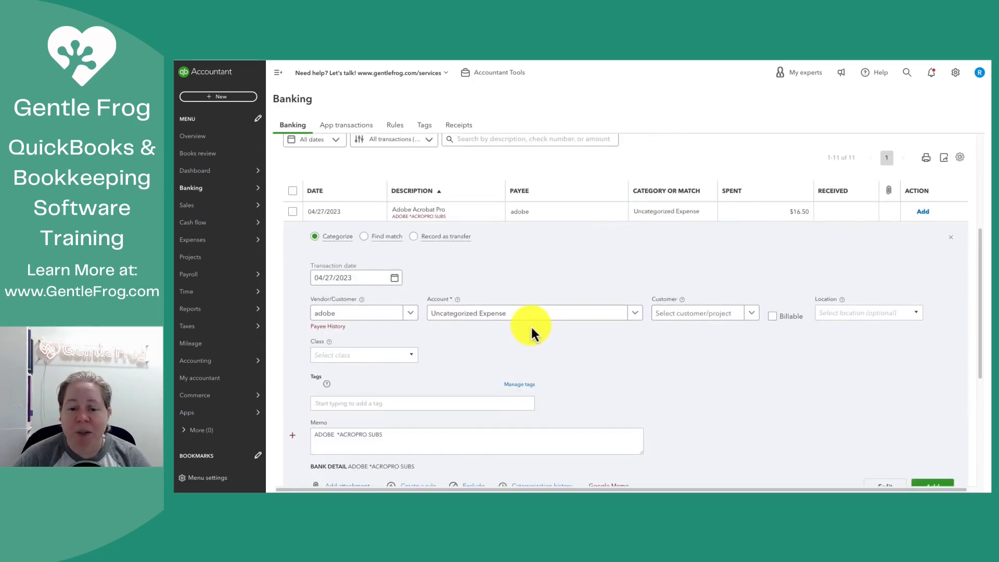
click(551, 317)
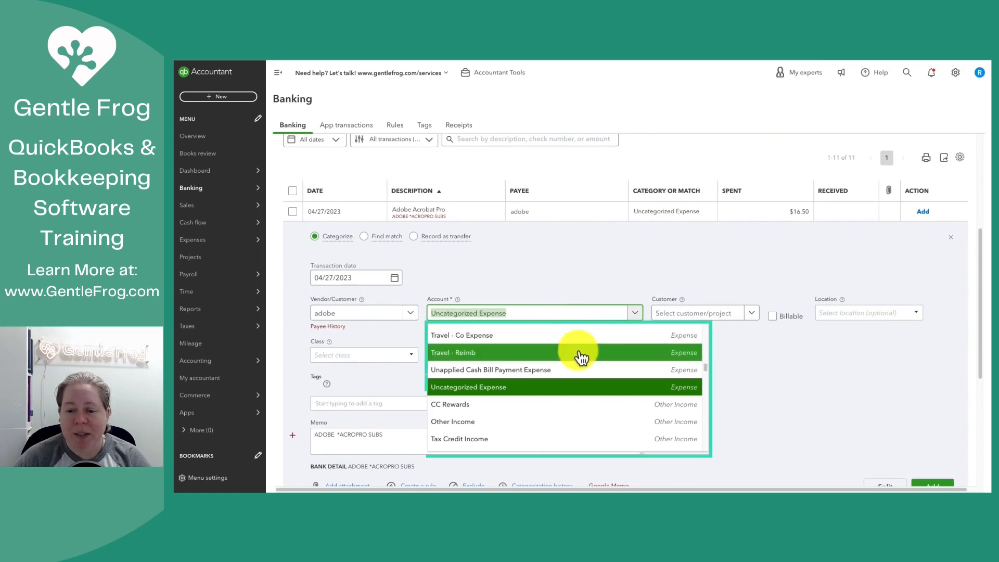
scroll(581, 358, up, 10)
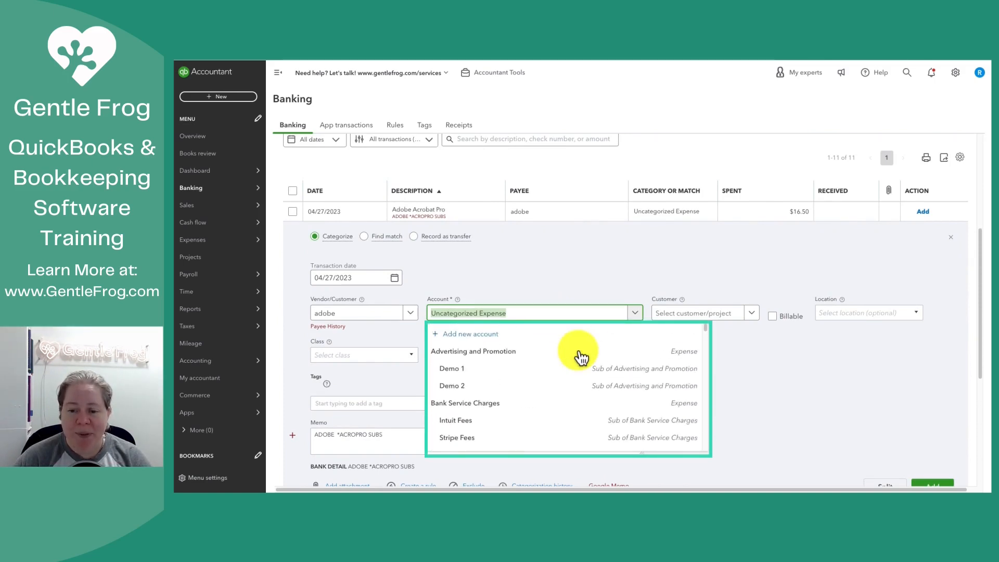
click(485, 338)
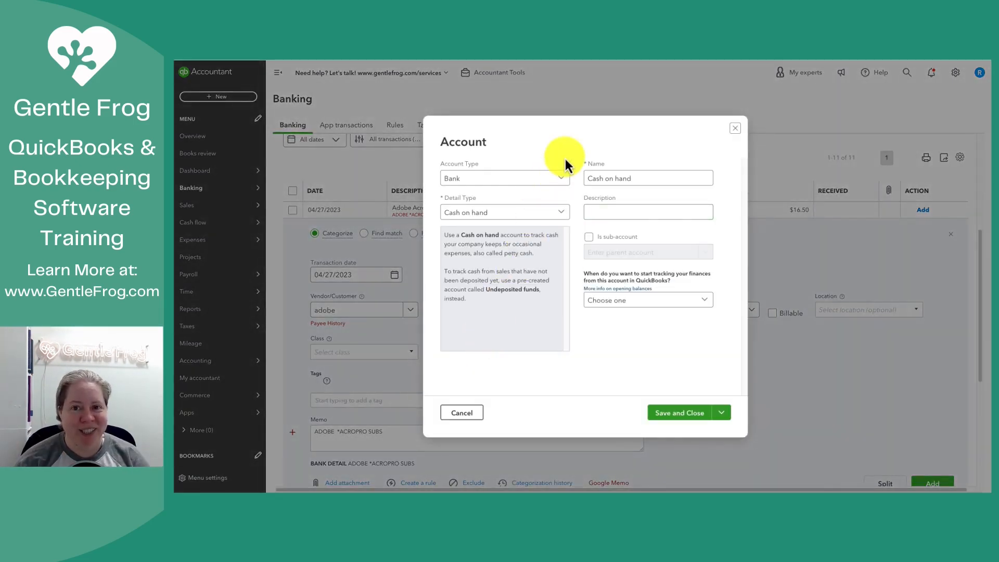
Examine the balance sheet account types available for the new account, from Accounts receivable (A/R) through Equity.
click(562, 182)
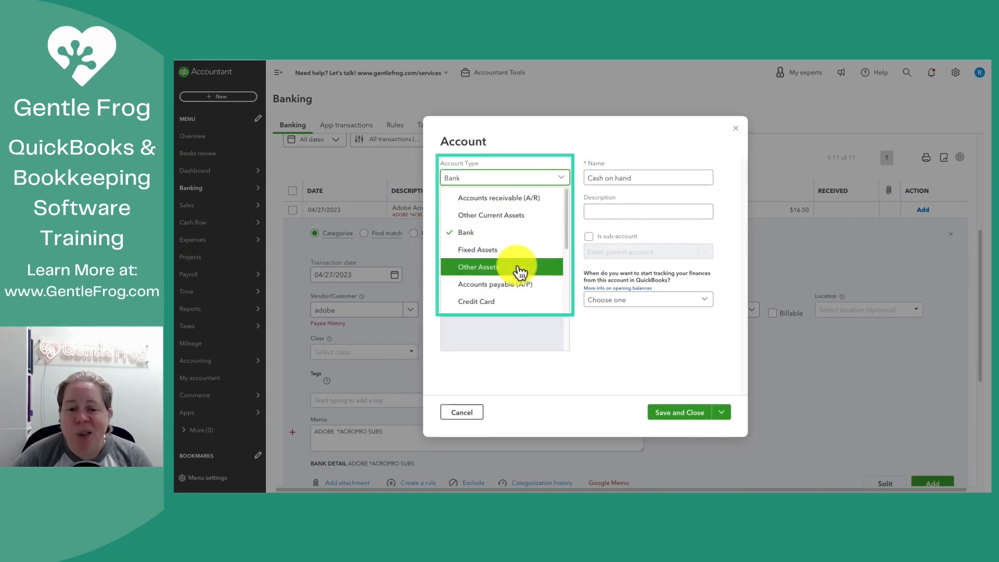
scroll(517, 270, down, 3)
scroll(517, 268, up, 3)
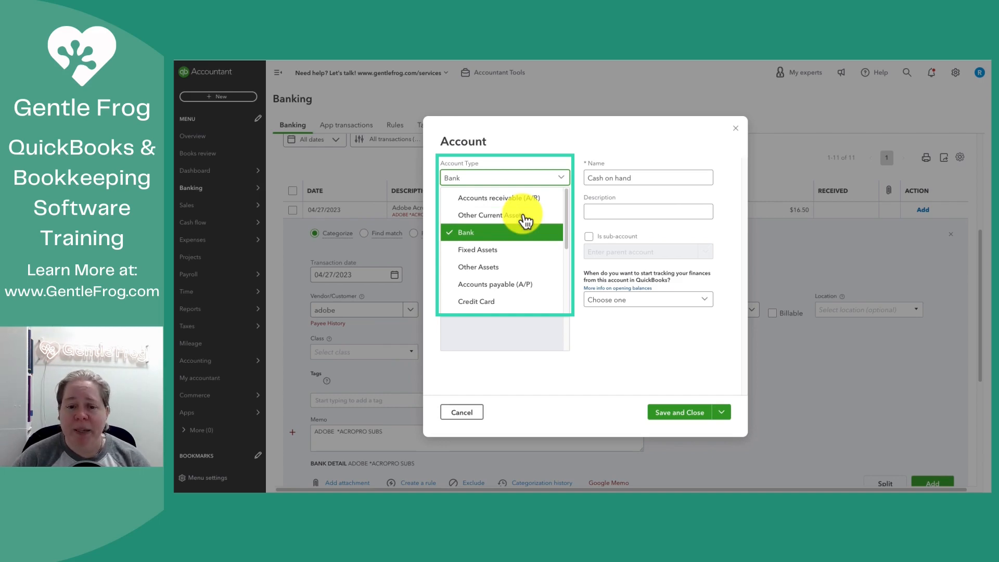
key(Down)
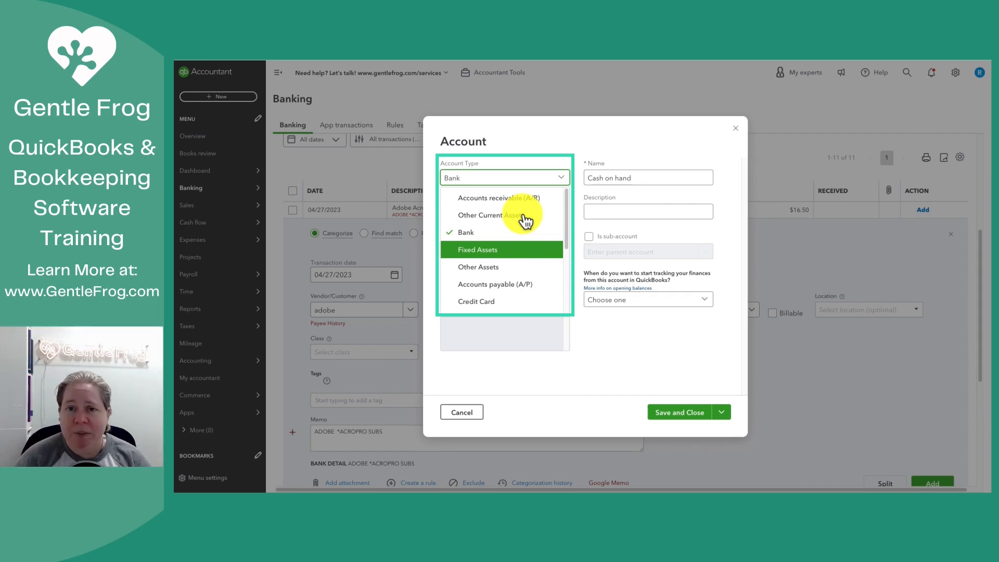
key(Down)
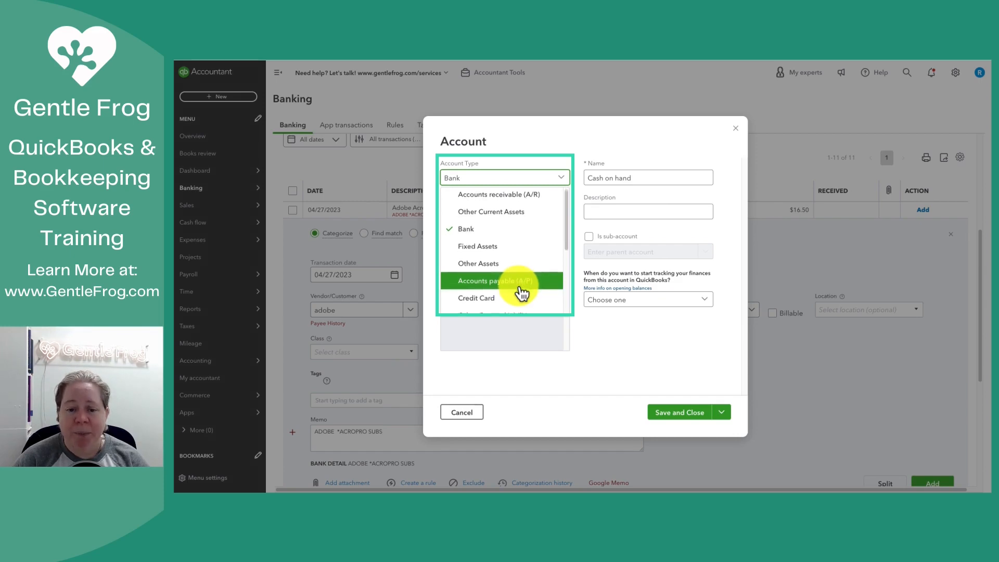
scroll(520, 293, down, 2)
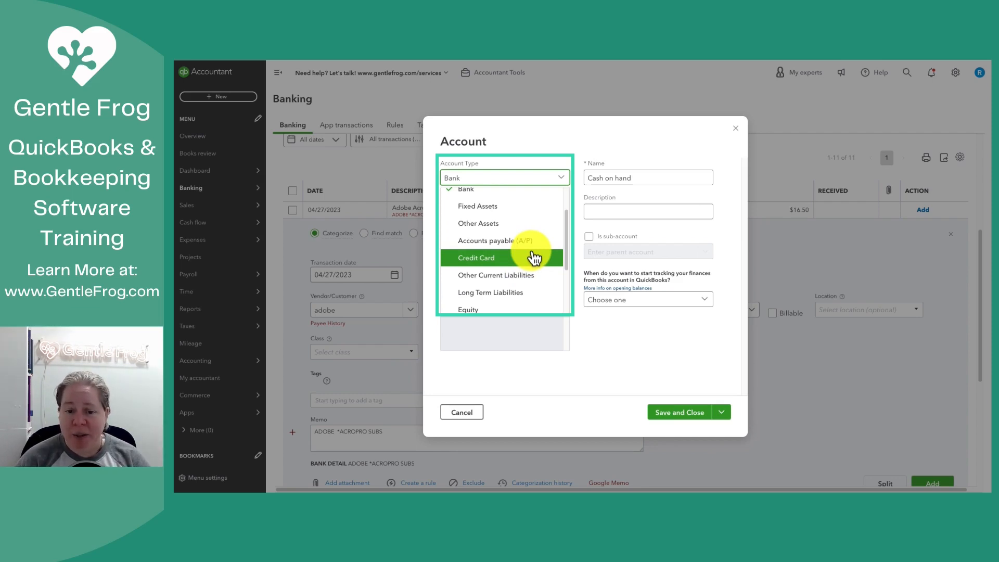
key(Down)
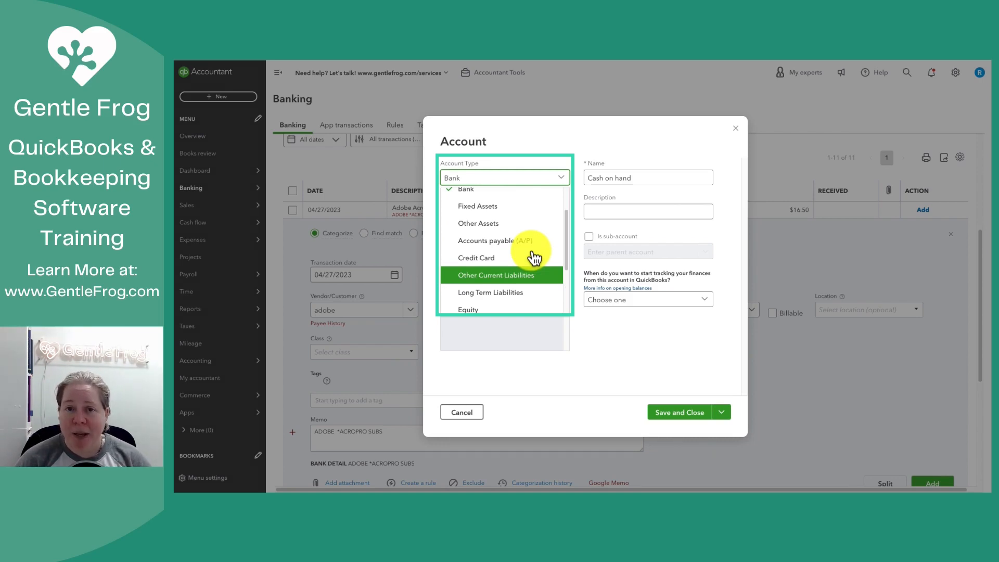
key(Down)
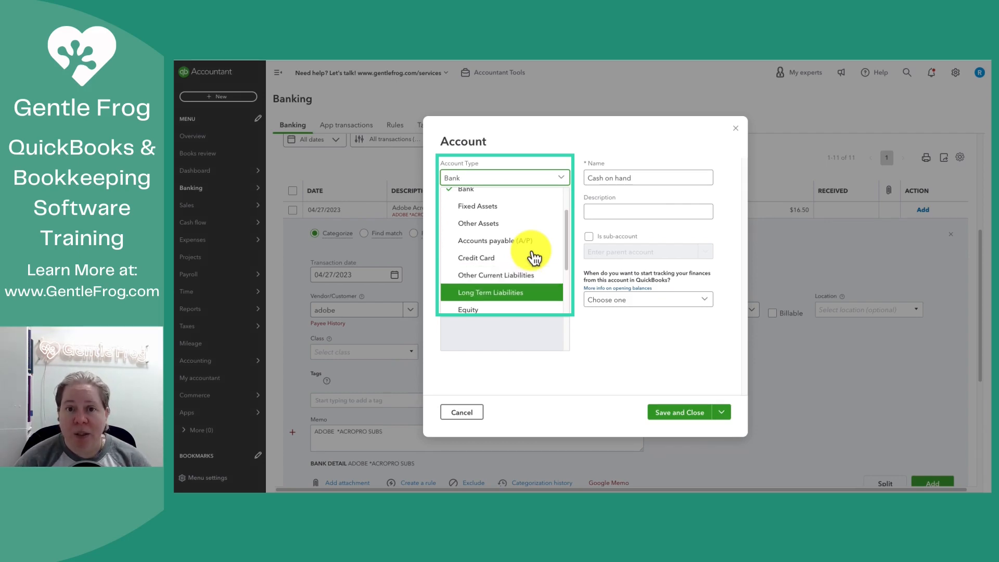
key(Down)
key(Down)
key(Up)
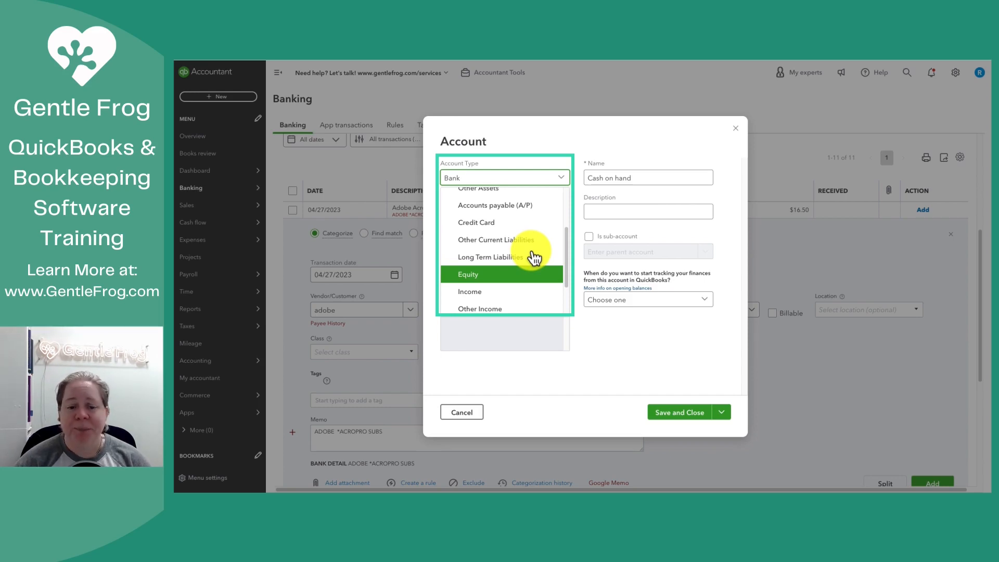
Examine the income and expense account types, select Other Expense, and discard the new account.
key(Down)
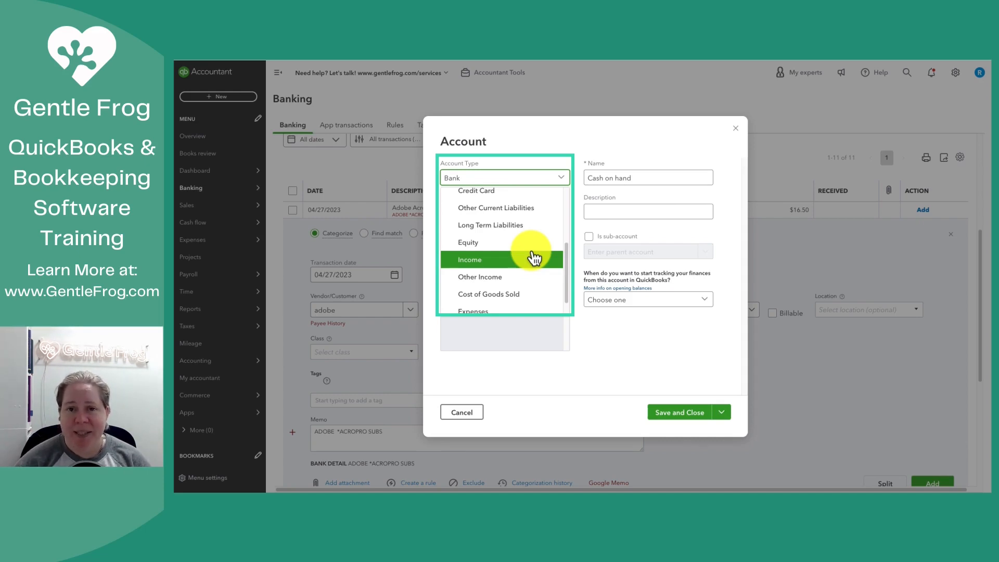
key(Down)
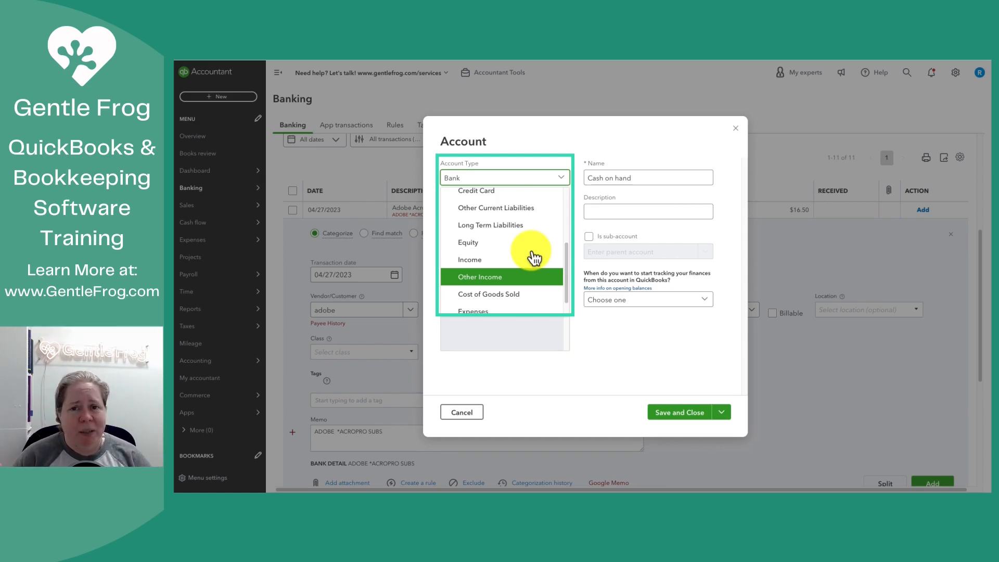
scroll(534, 257, down, 1)
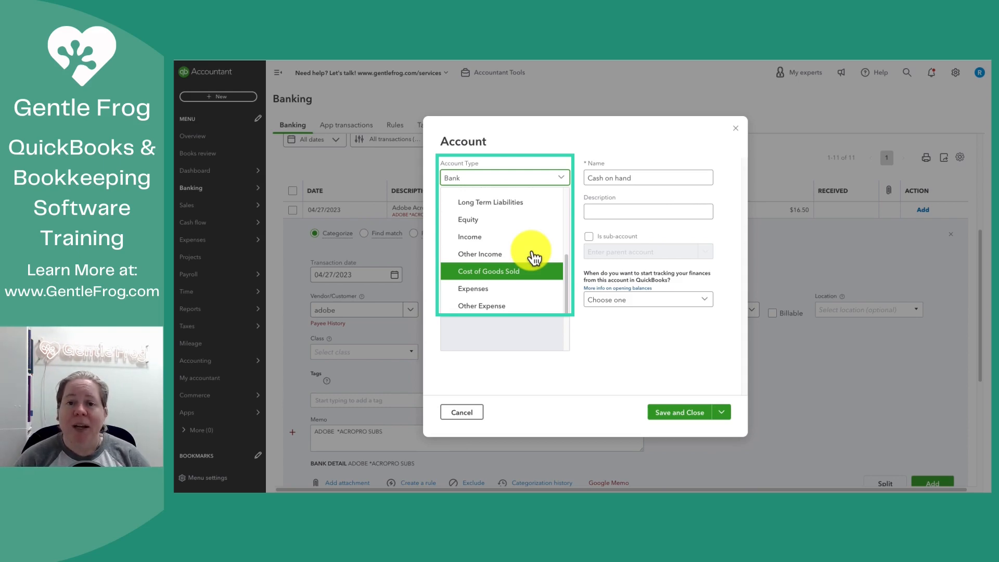
key(Down)
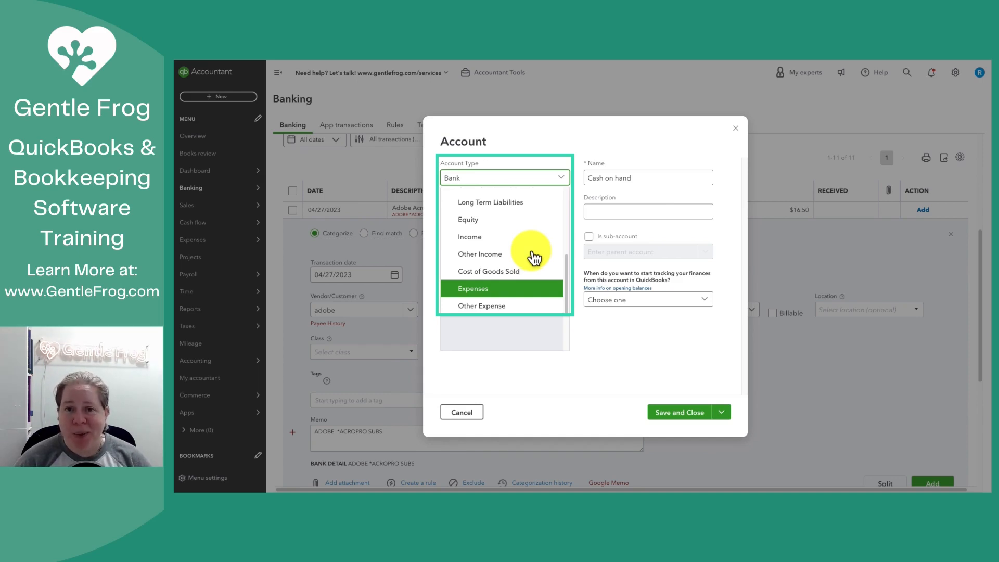
key(Down)
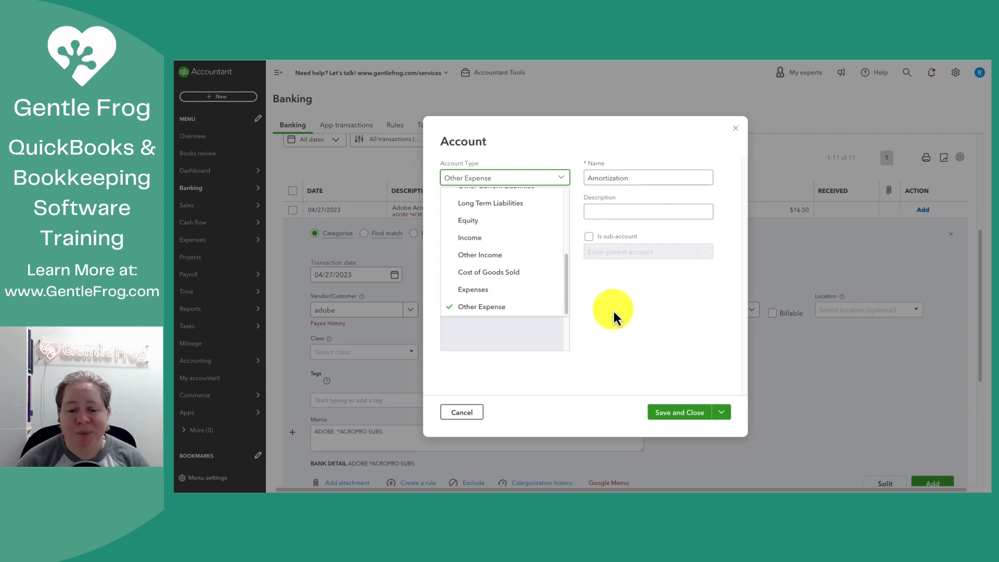
click(465, 411)
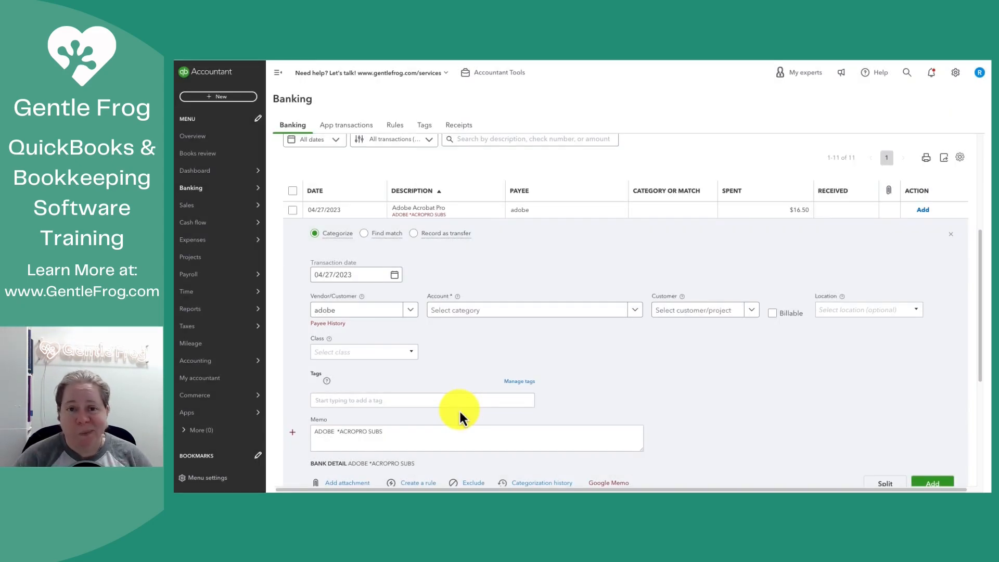